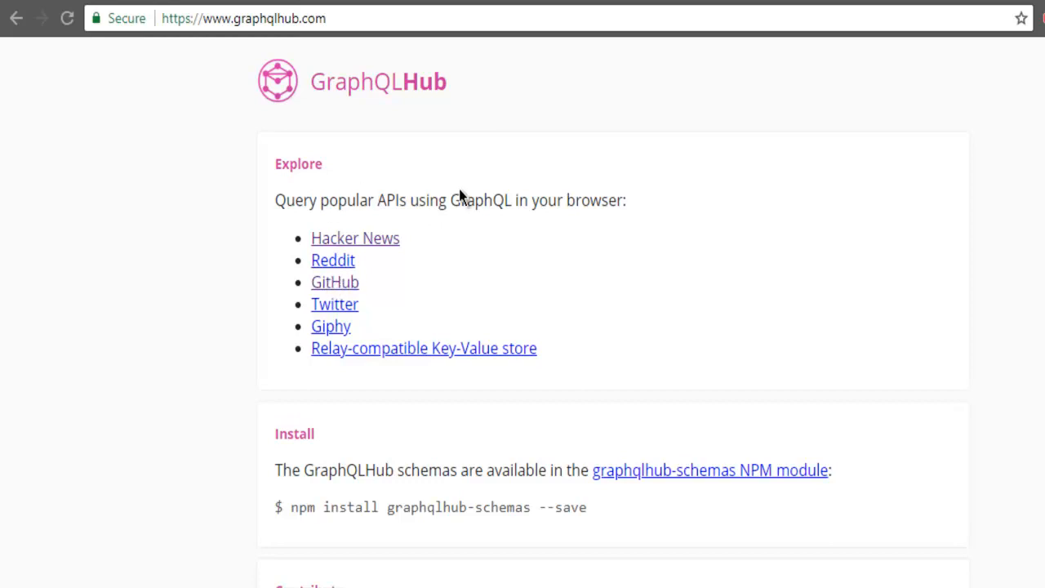
Open the GitHub API playground link in a new browser tab.
right_click(337, 282)
click(343, 294)
Switch to the playground tab, close the field documentation and focus the empty query editor.
key(ctrl+Tab)
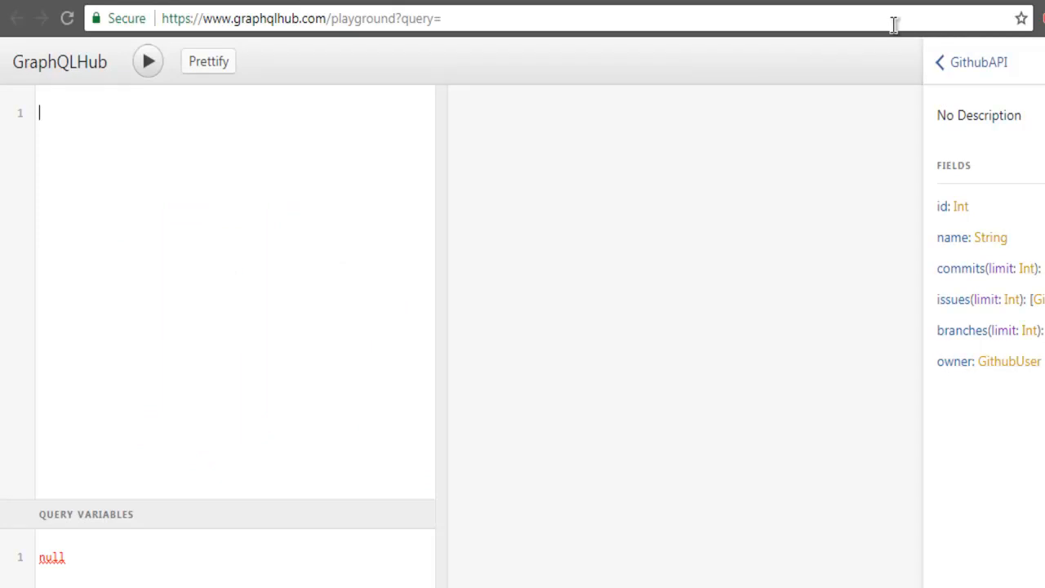
click(952, 76)
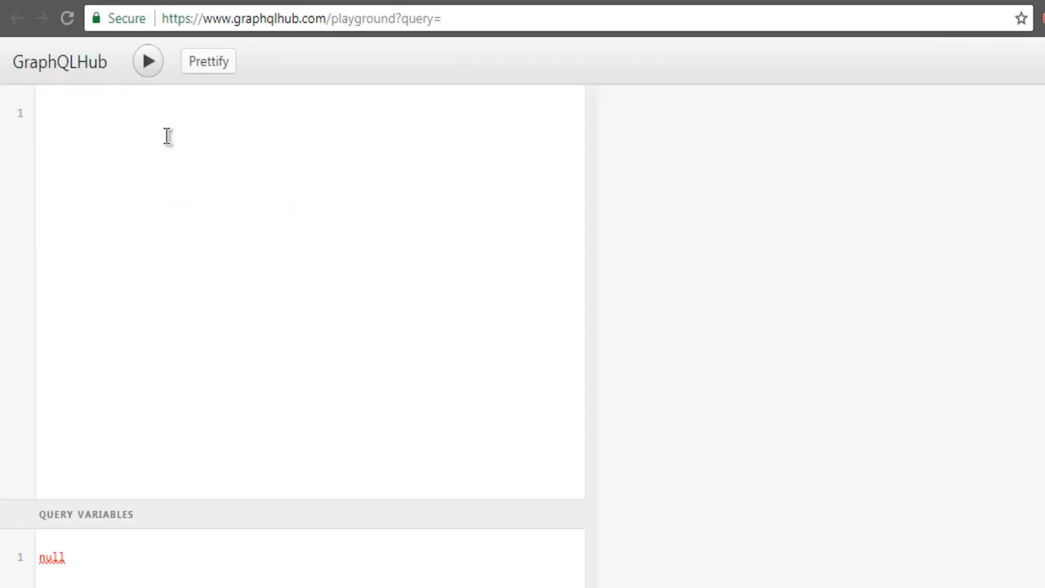
click(113, 125)
text({)
Write a github repo query with name "express" and ownerUsername "expressjs".
key(Return)
text(gith)
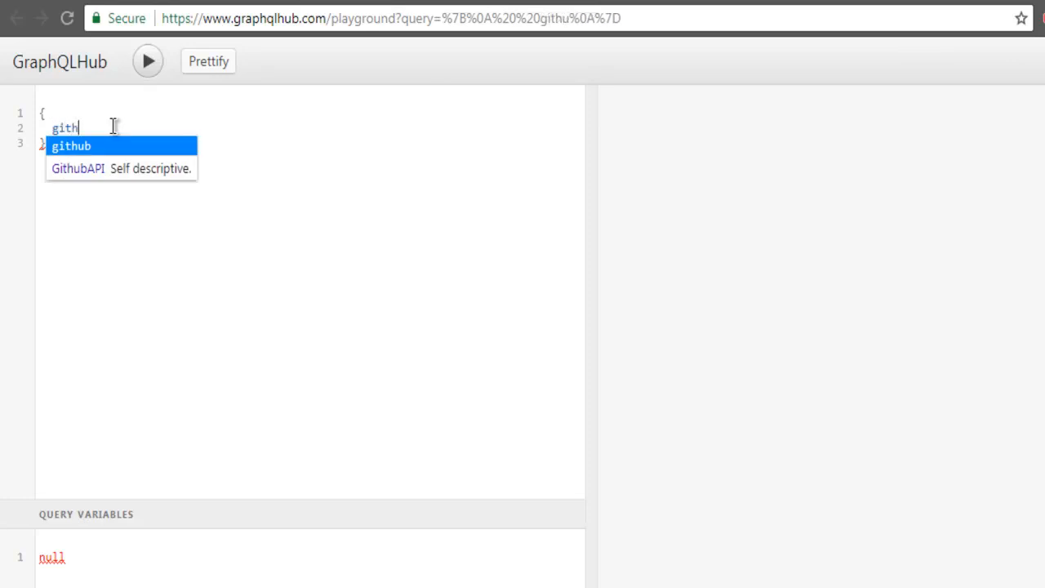
text(ub)
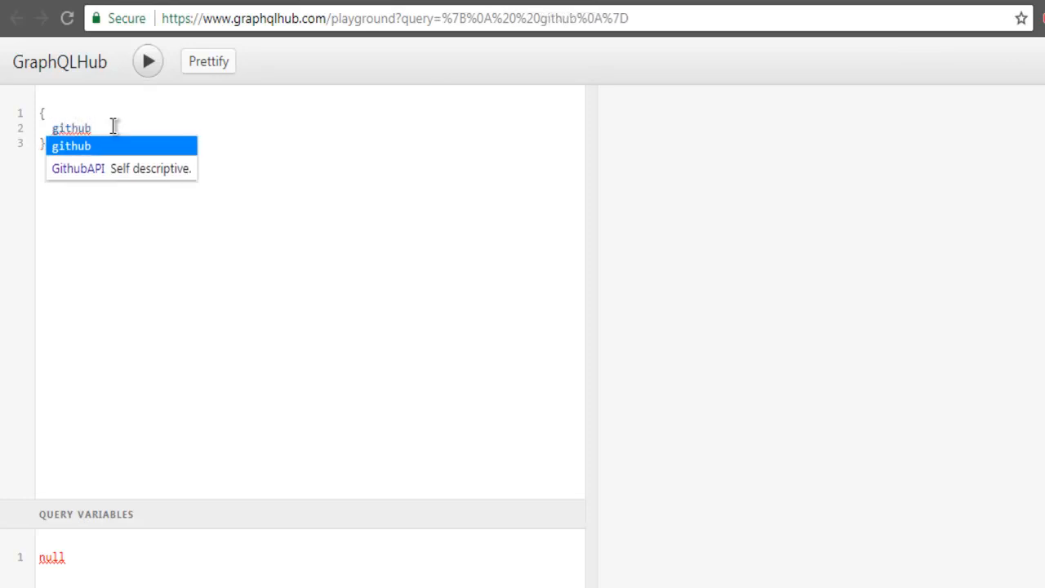
text({)
key(Return)
text(repo)
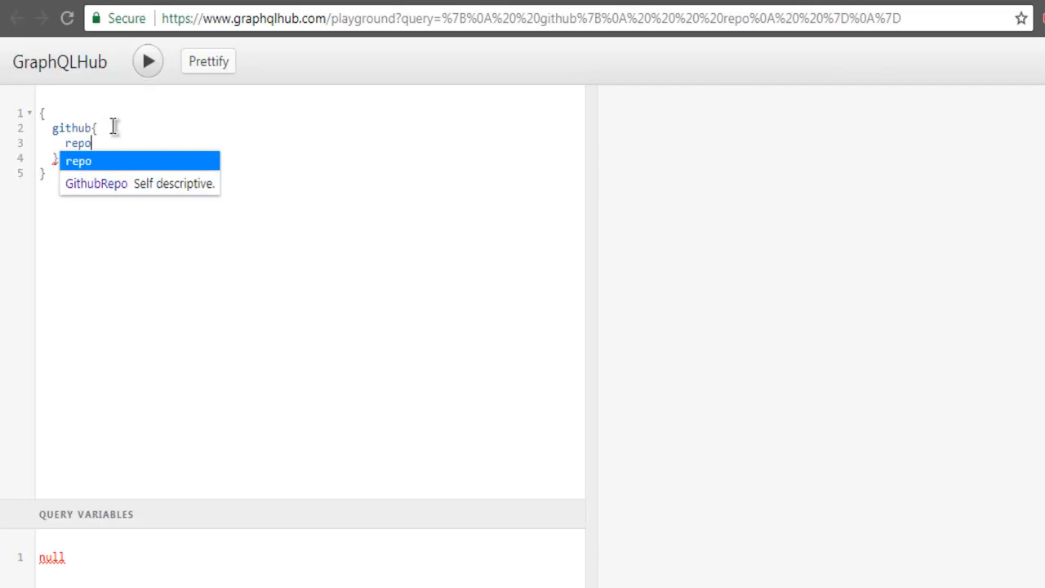
text((o)
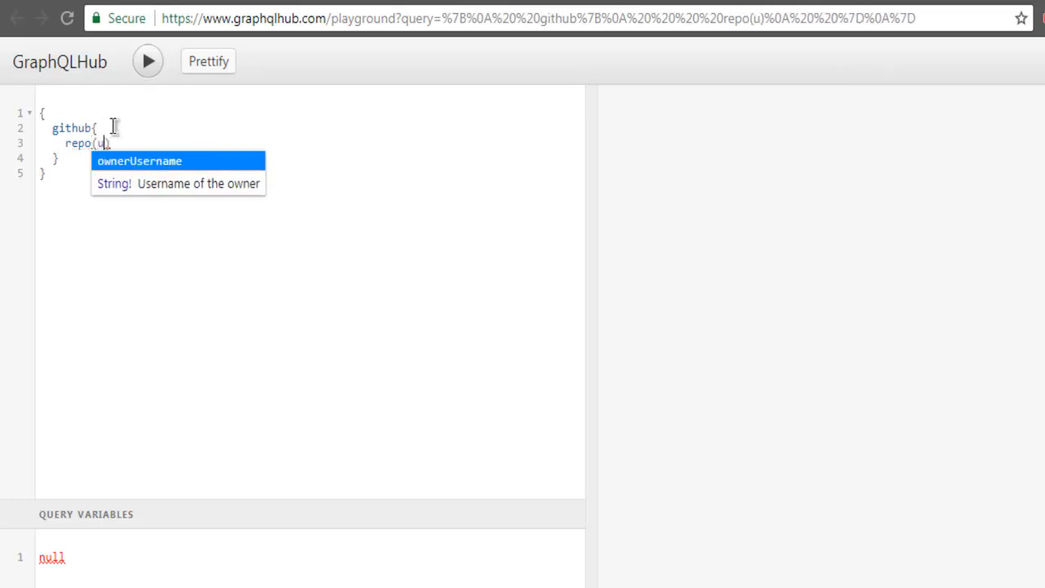
text(w)
key(BackSpace)
key(BackSpace)
text(name:)
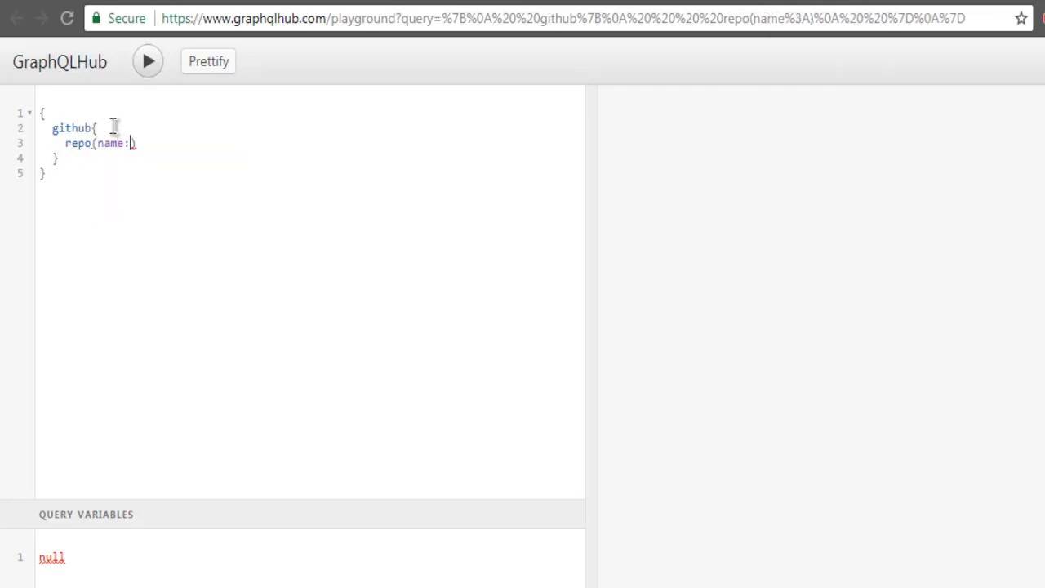
text("exp)
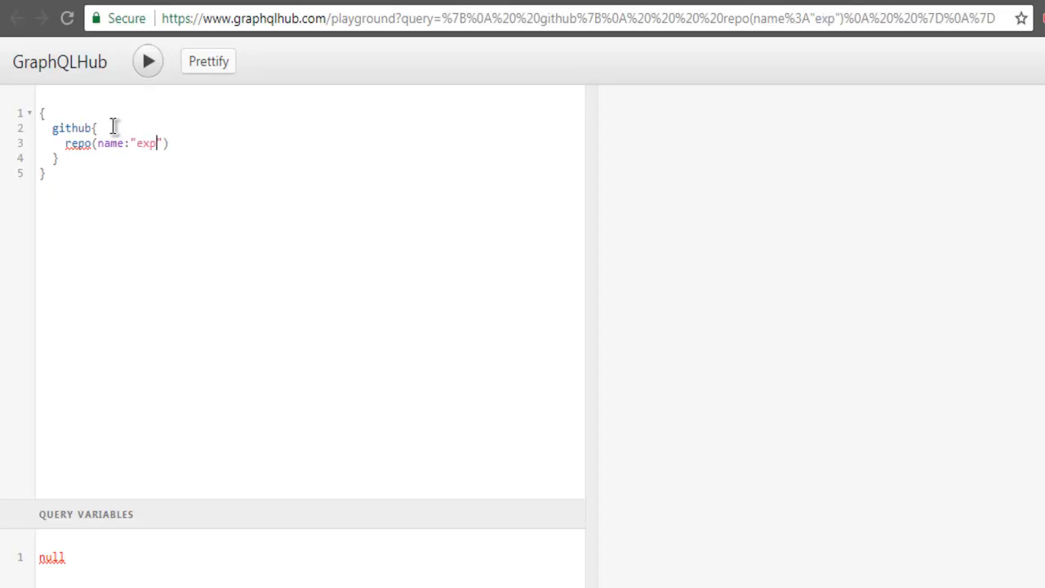
text(ress")
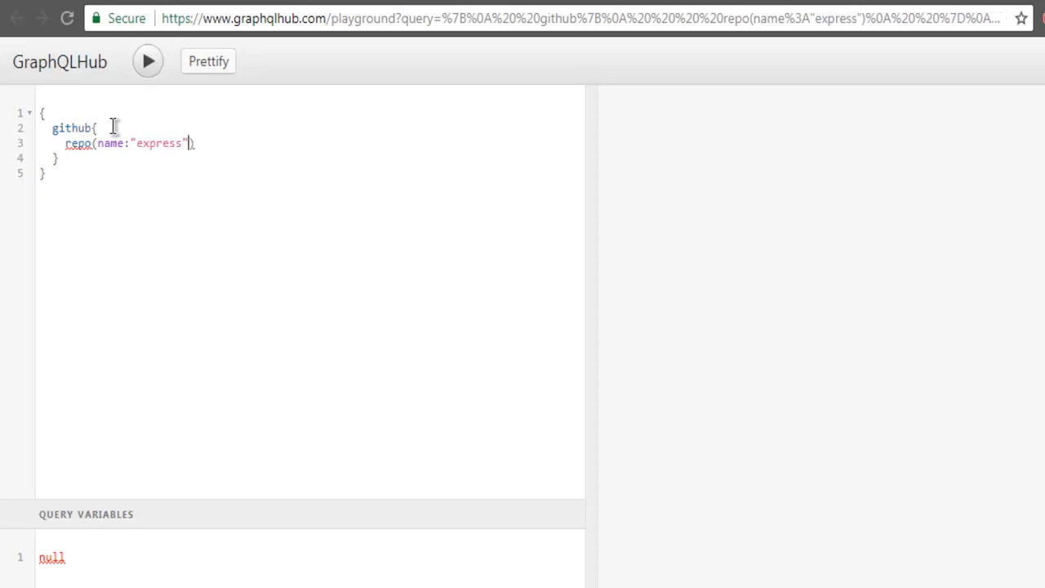
text(,ow)
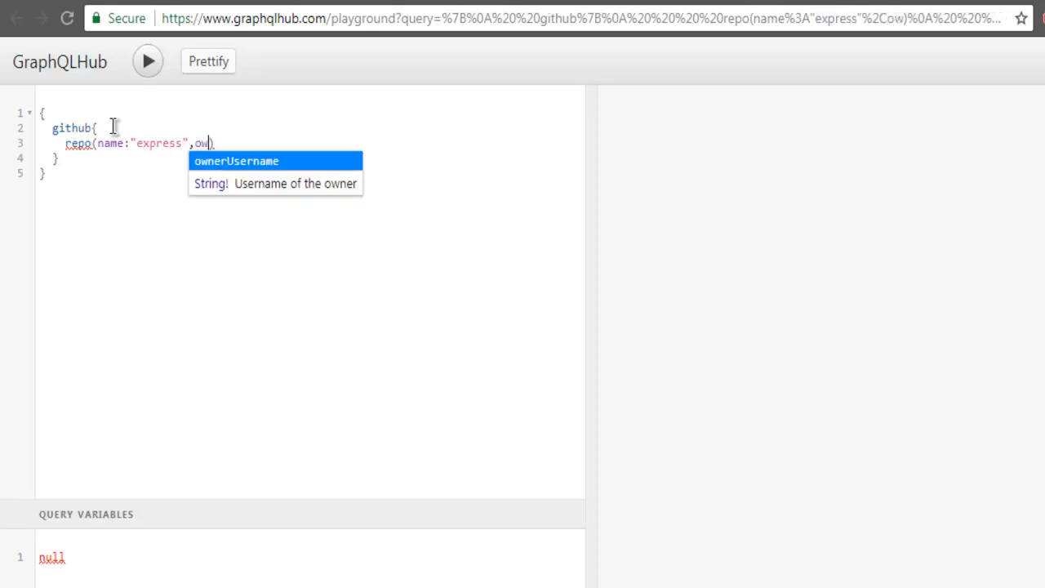
key(Return)
text(:")
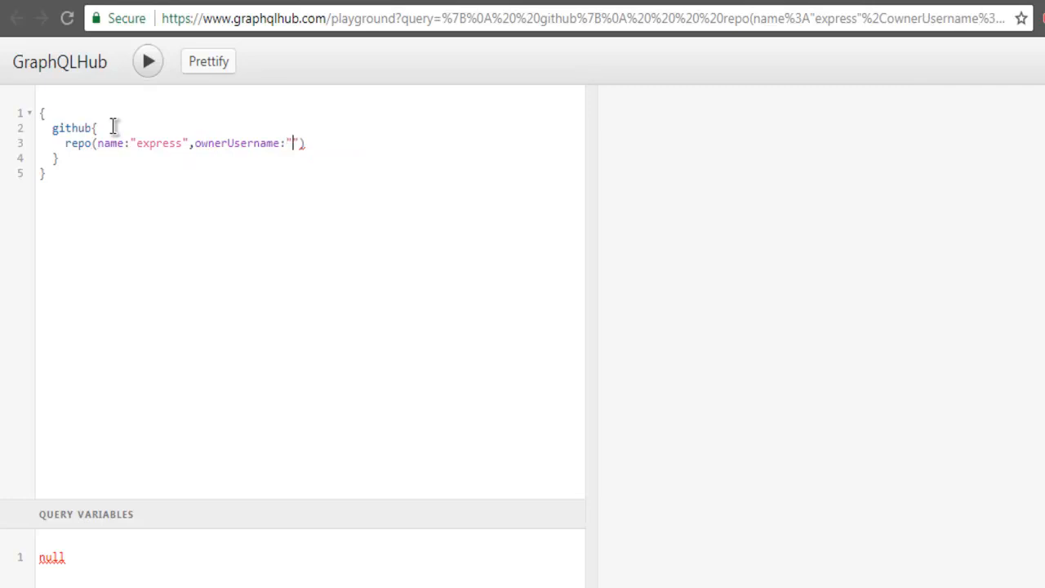
text(expressjs"))
text({)
Request the id and name fields inside the express repo block and dismiss the suggestions.
key(Return)
text(id)
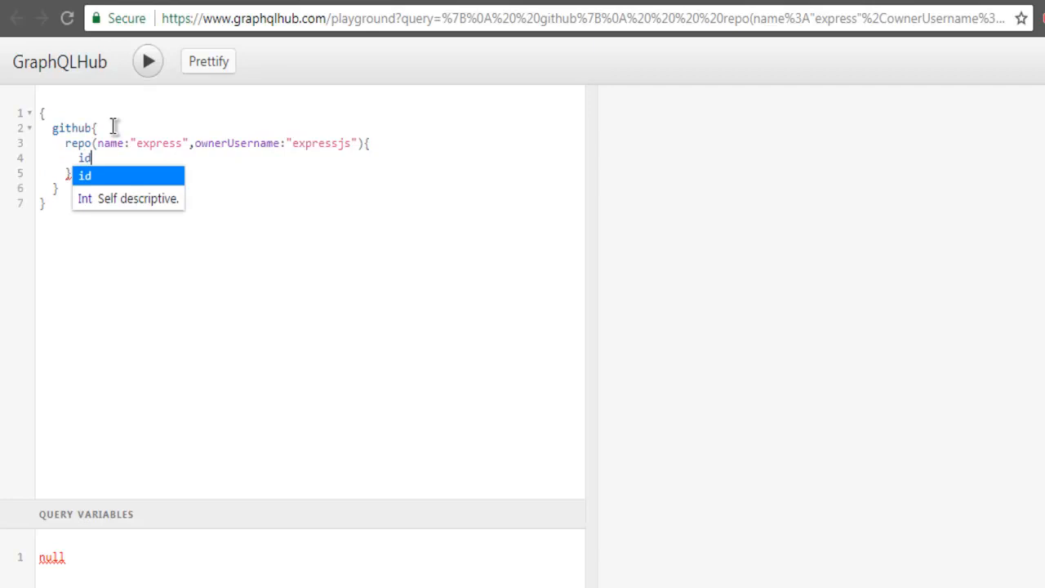
key(Return)
key(Return)
text(name)
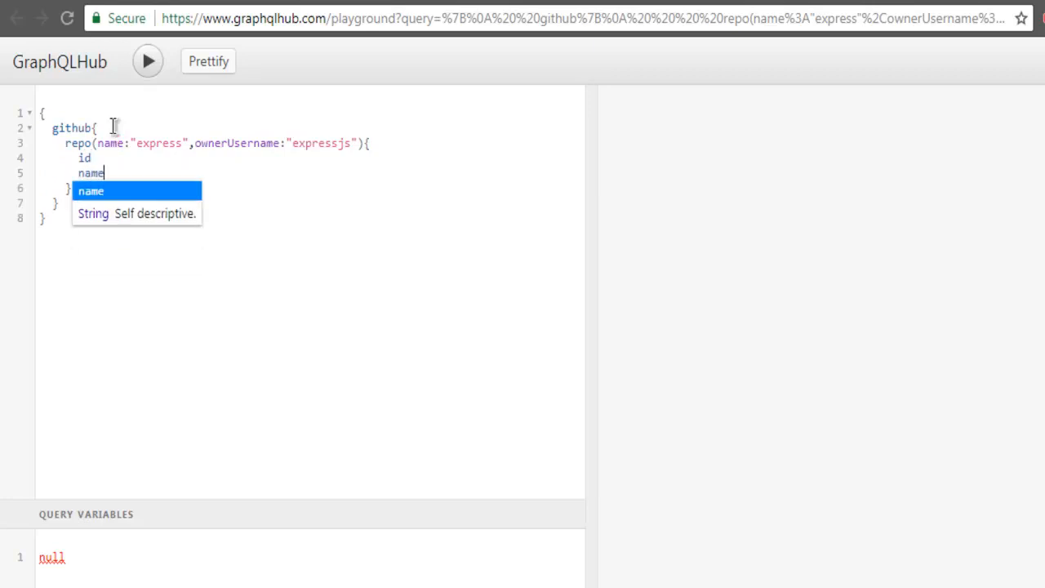
click(226, 158)
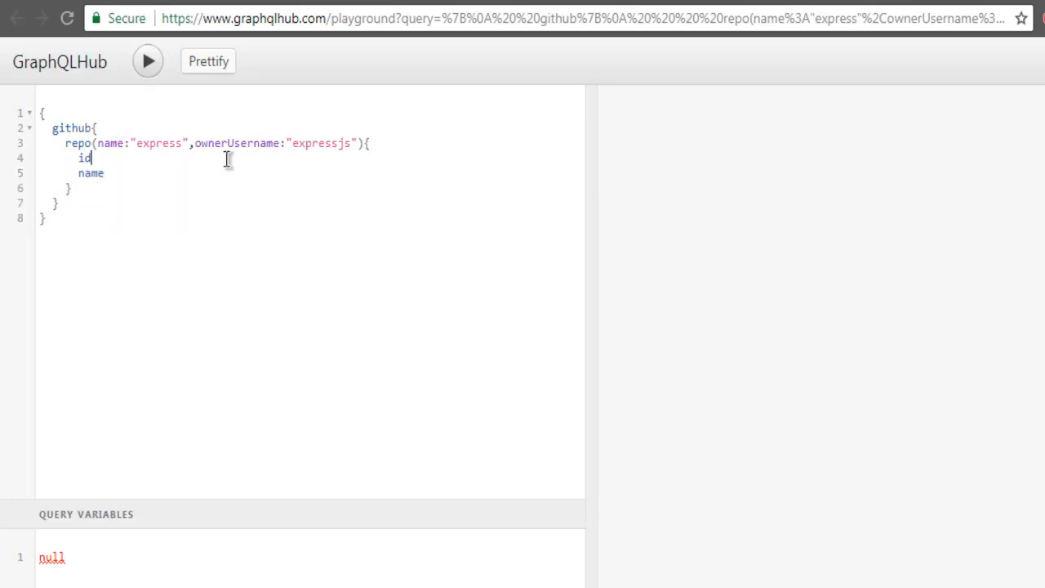
key(ctrl+space)
key(ctrl+s)
key(Escape)
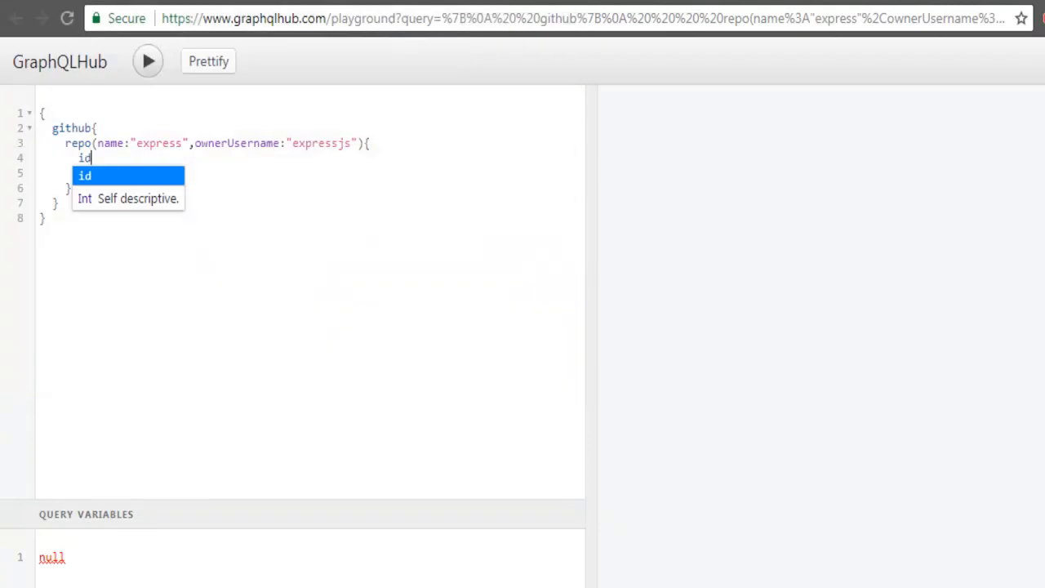
key(Escape)
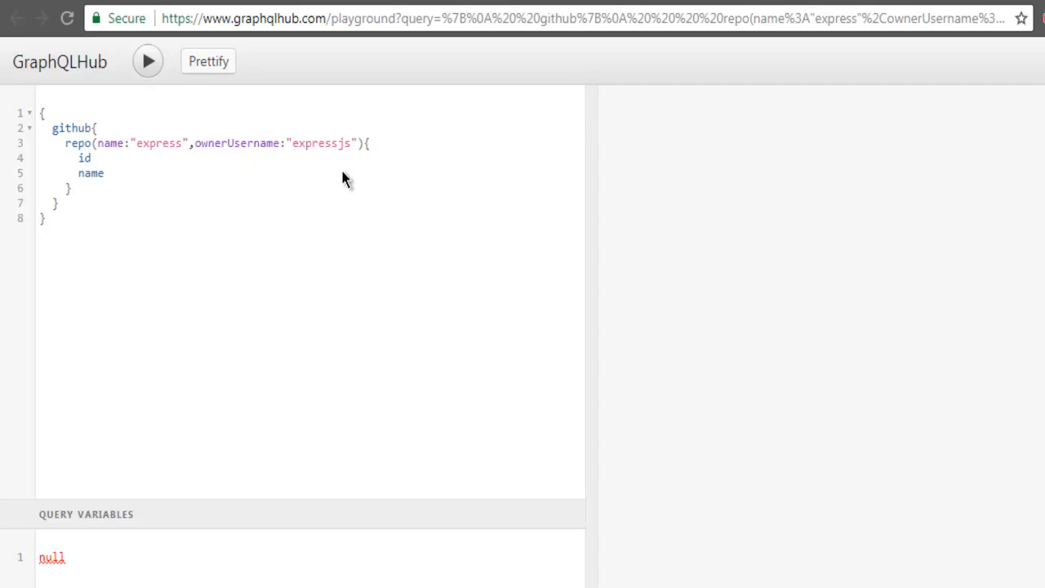
text(repor)
Duplicate the repoone github block below itself as a second request.
key(Escape)
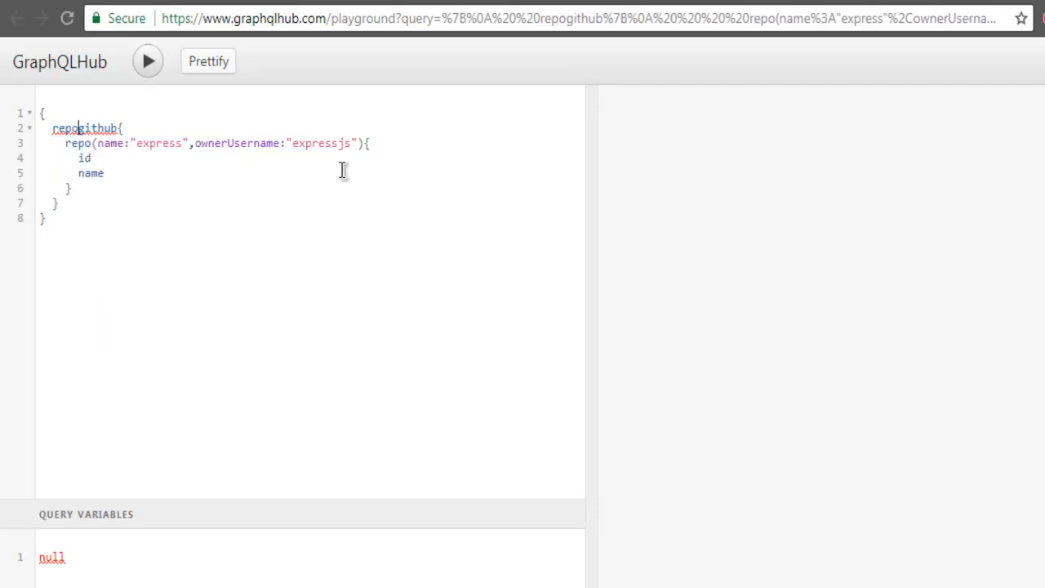
text(one:)
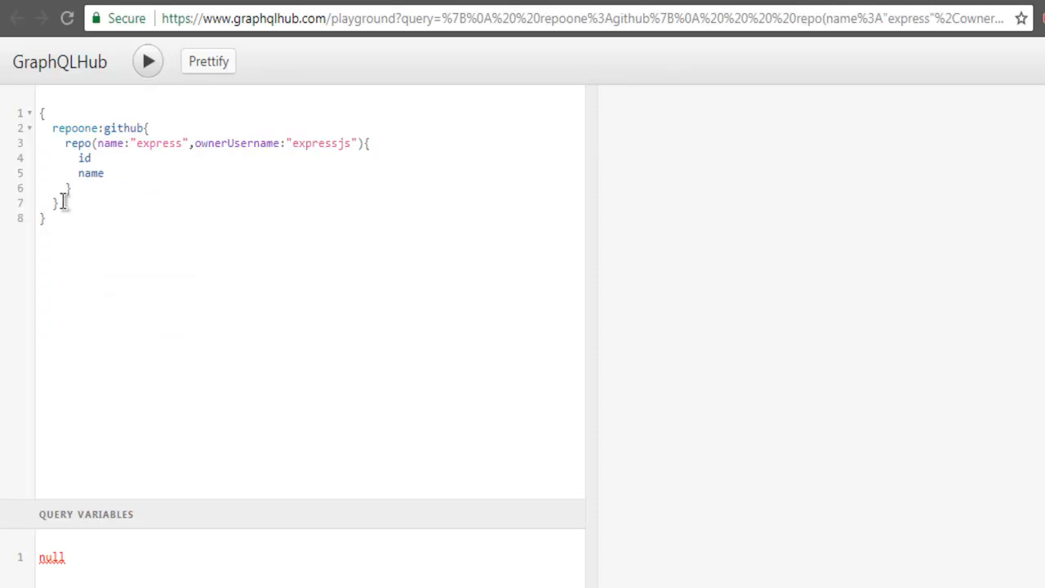
drag(51, 127, 107, 197)
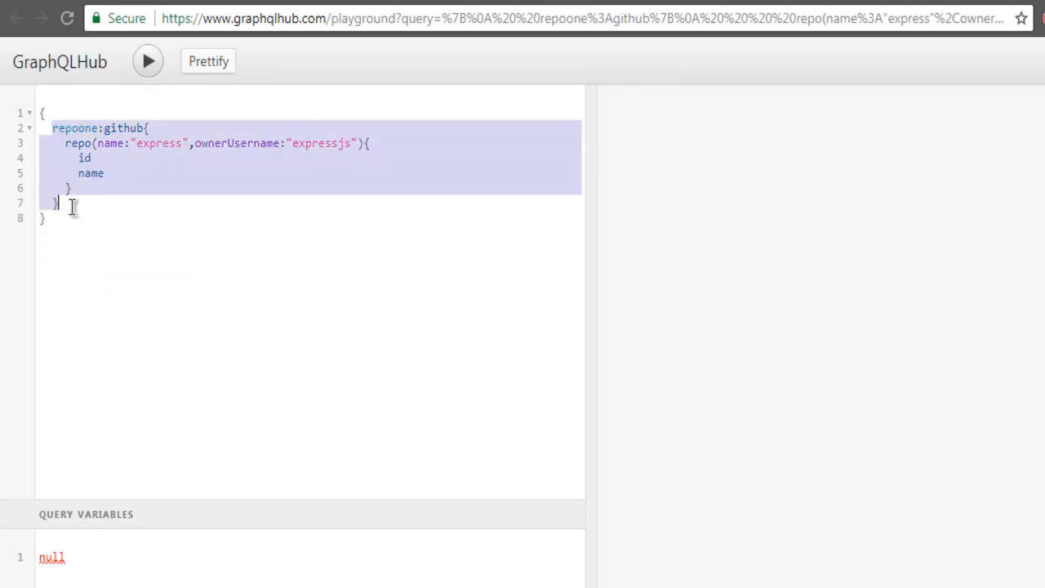
click(96, 202)
key(Return)
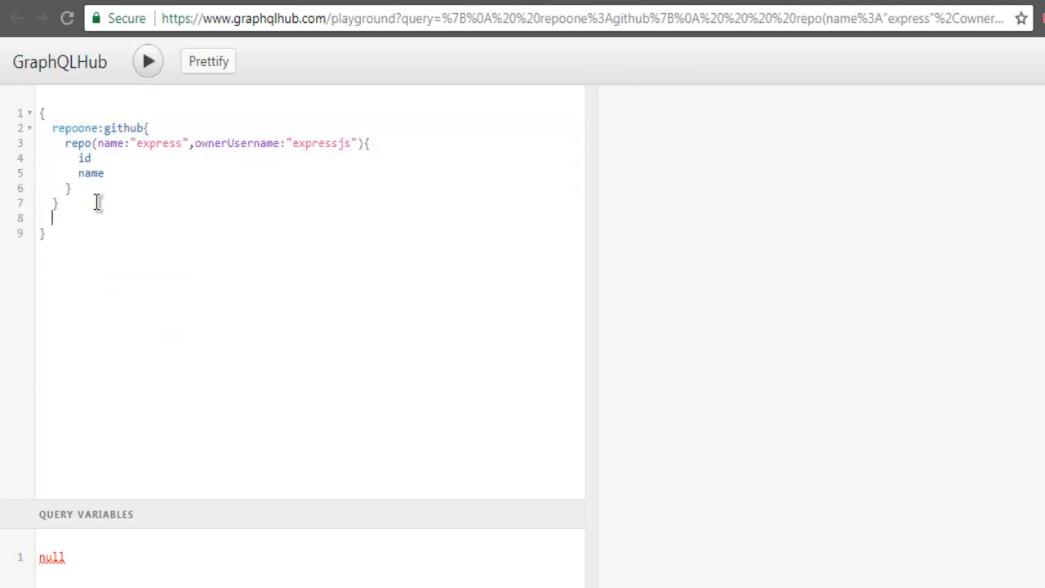
text(repoone:github{     repo(name:"express",ownerUsername:"expressjs"){       id       name     }   })
Rename the duplicated block's alias to repotwo and cancel the accidental save dialog.
click(97, 218)
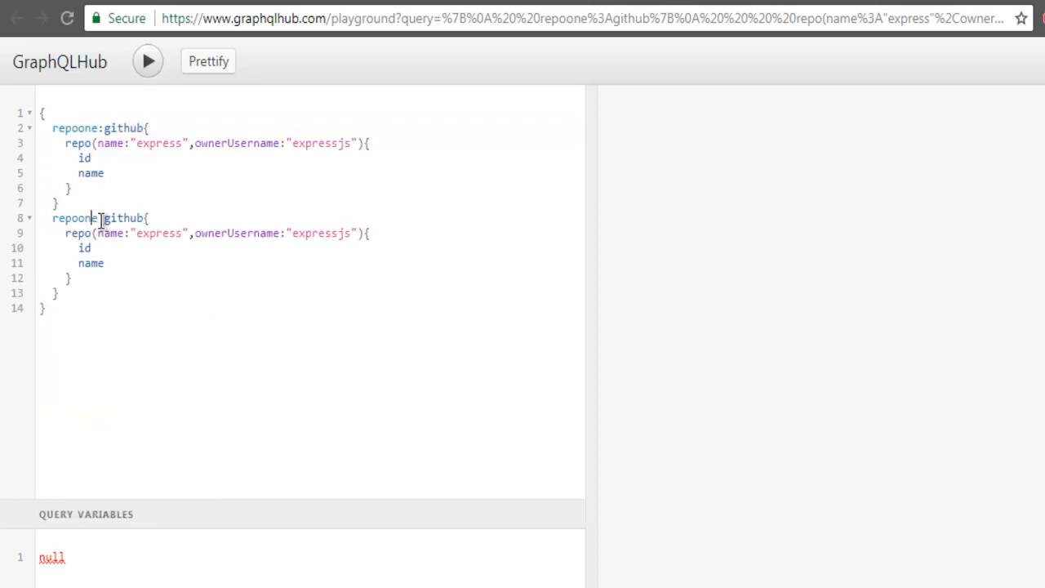
key(BackSpace)
key(BackSpace)
text(t)
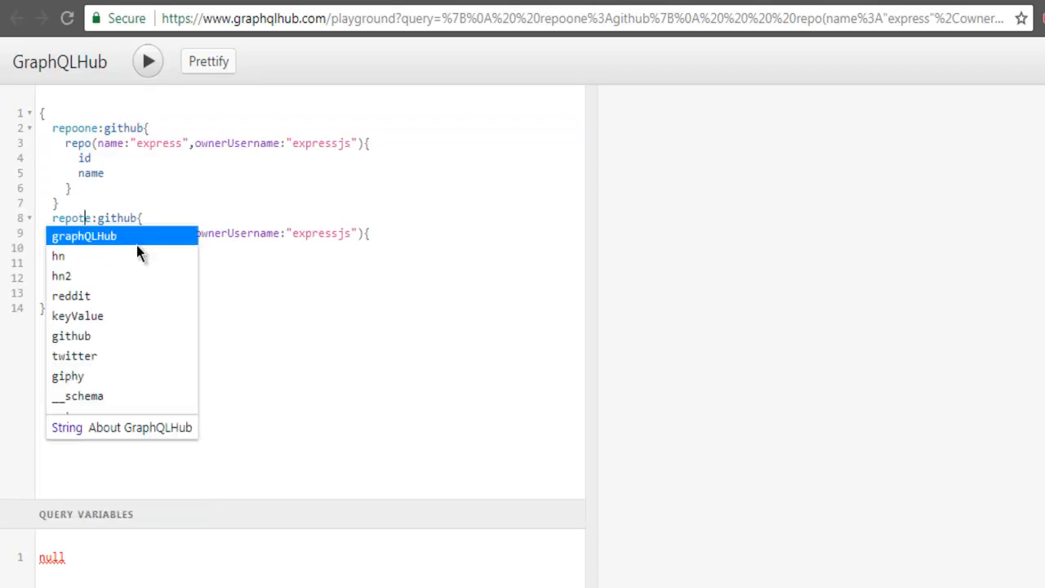
text(wo)
key(Delete)
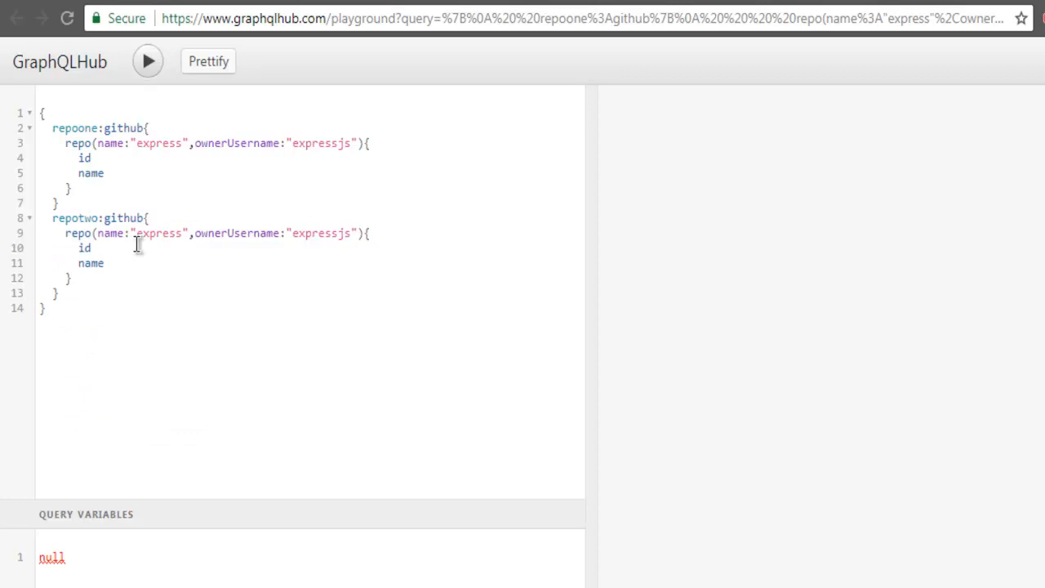
click(109, 294)
key(ctrl+space)
key(ctrl+s)
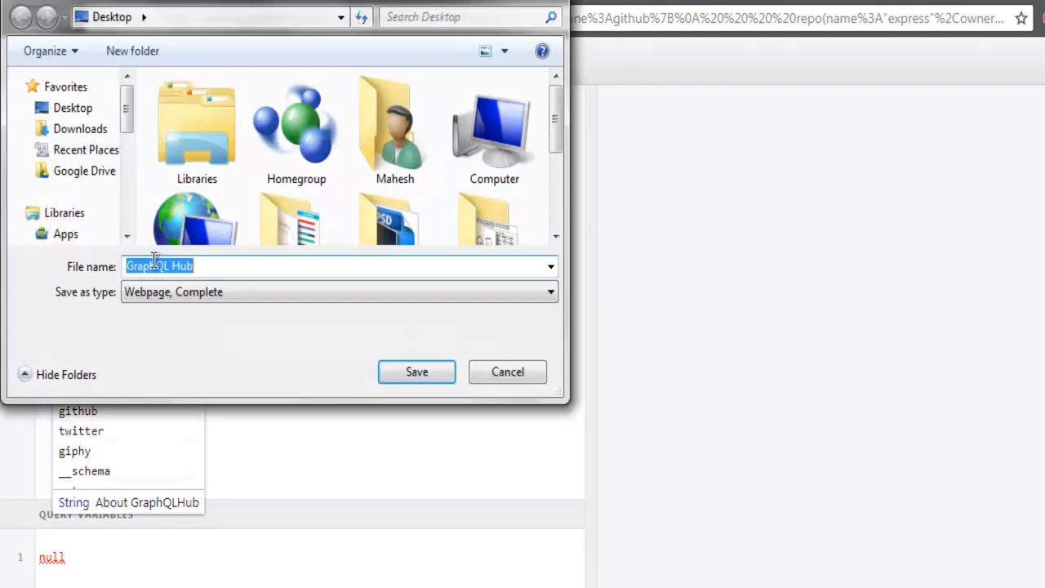
key(Escape)
click(187, 263)
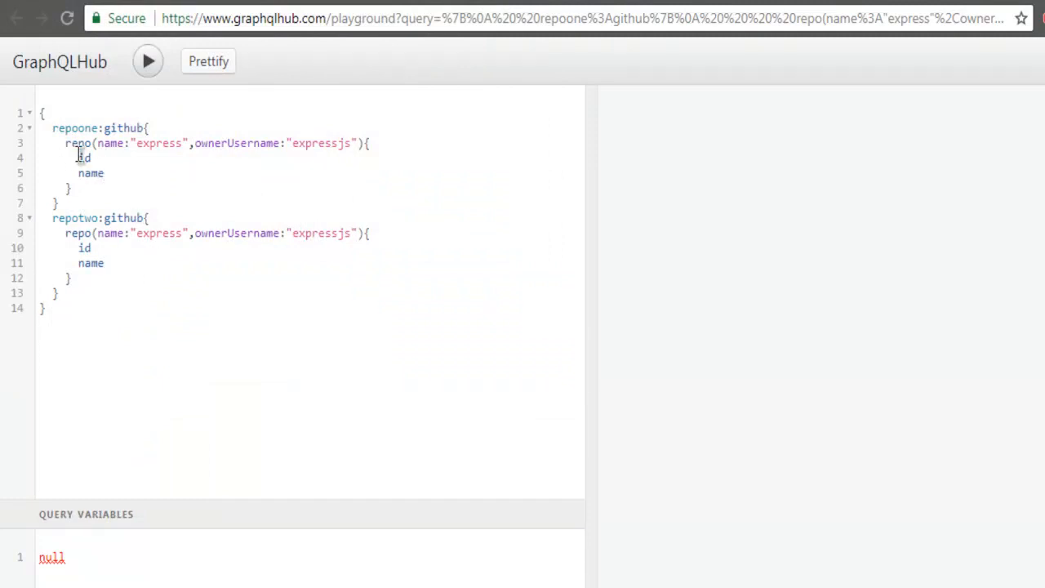
drag(78, 157, 106, 172)
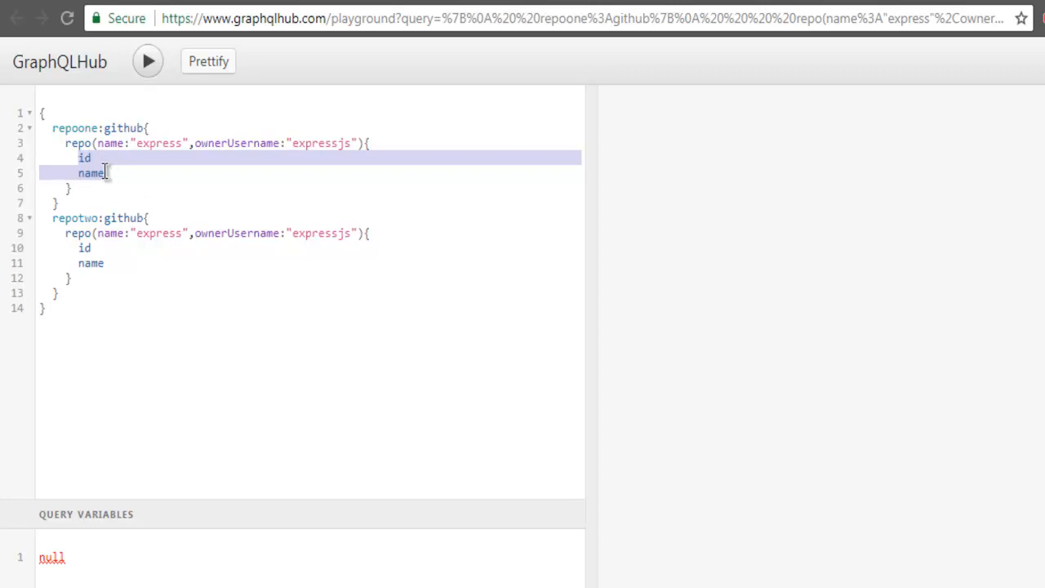
click(136, 173)
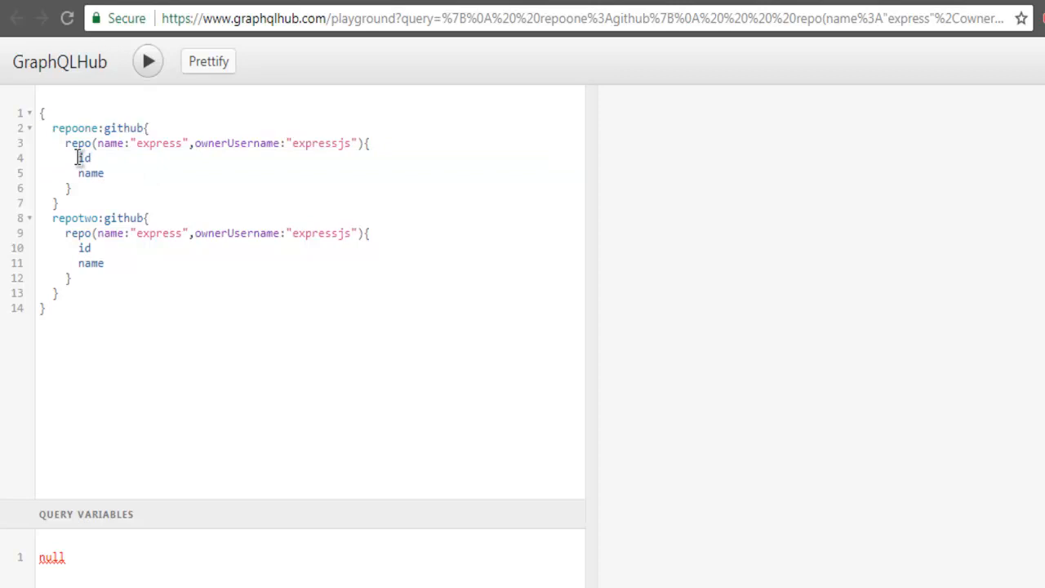
drag(79, 157, 96, 174)
click(137, 181)
click(121, 267)
click(104, 318)
Declare a fragment repofield on the GithubRepo type below the query.
key(Return)
key(Return)
text(fragment)
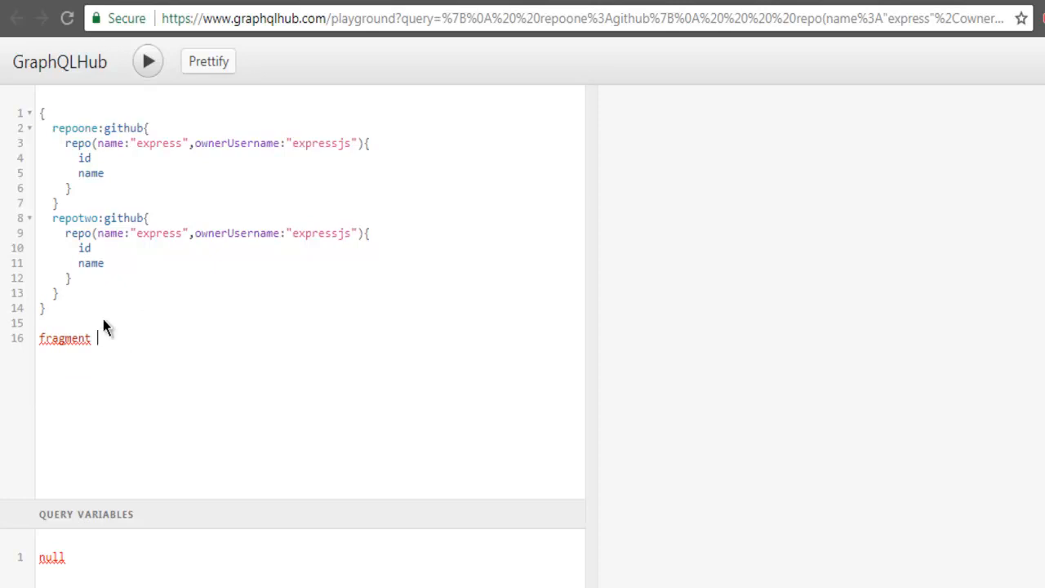
text( repof)
text(ield on Gi)
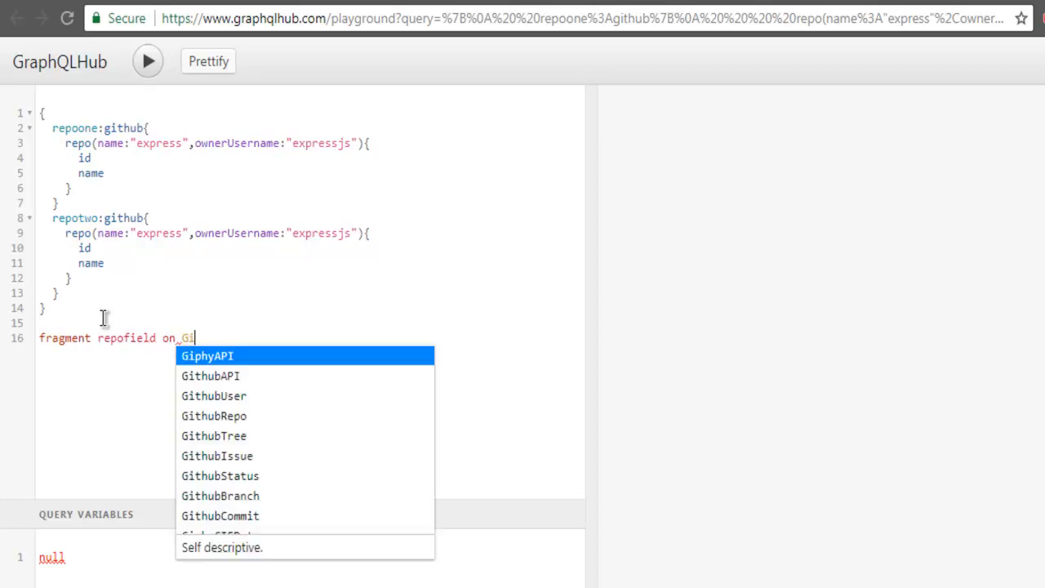
text(t)
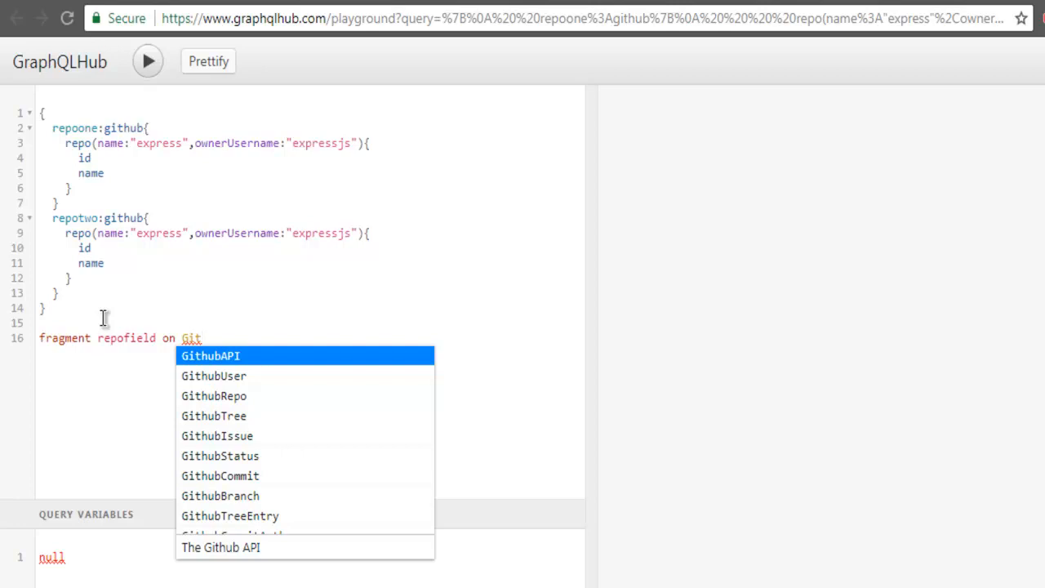
click(220, 396)
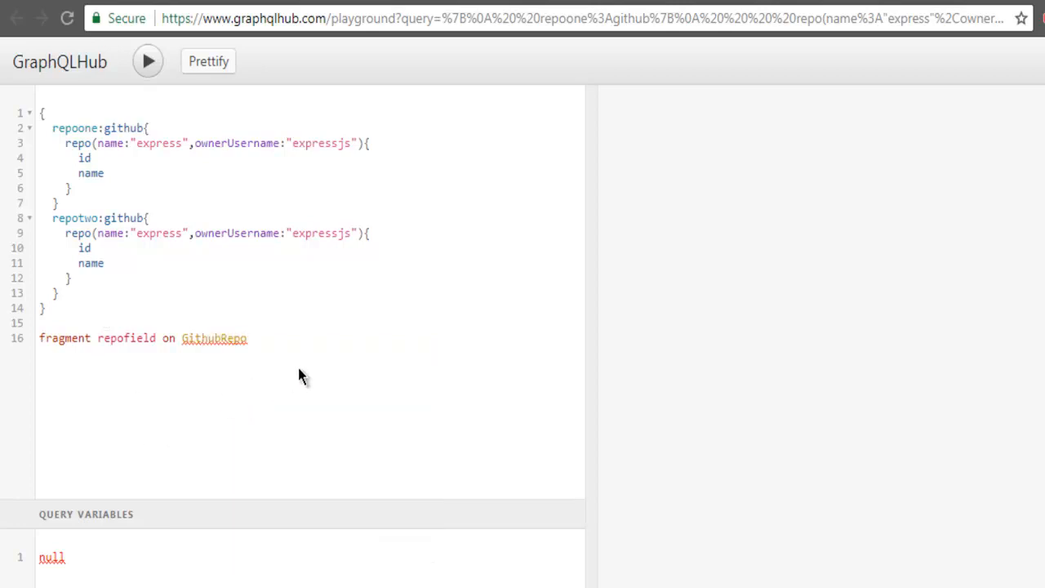
text({)
Fill the repofield fragment body with the id and name fields.
click(254, 339)
key(Return)
text(id)
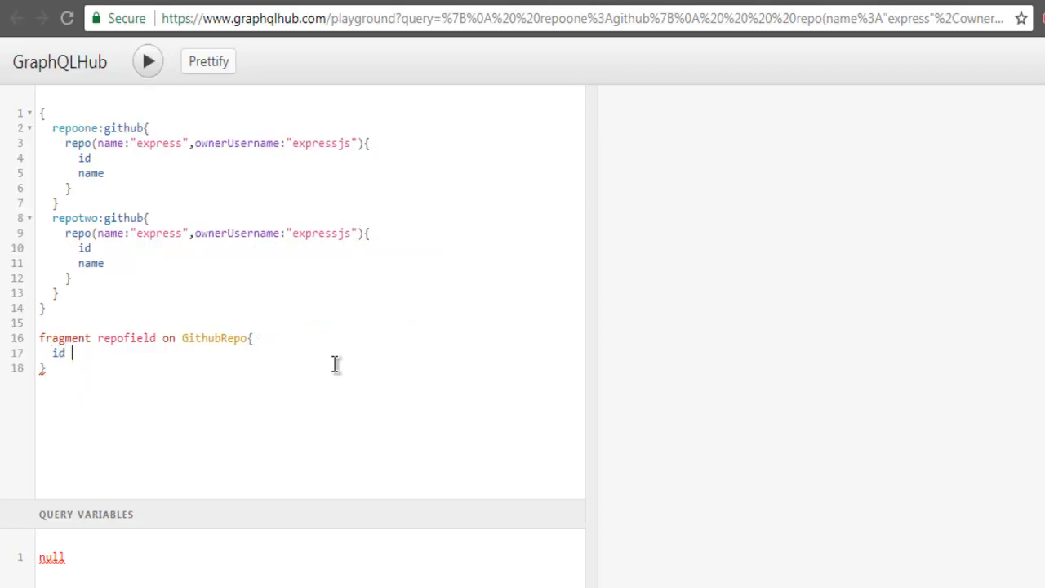
key(Return)
text(ame)
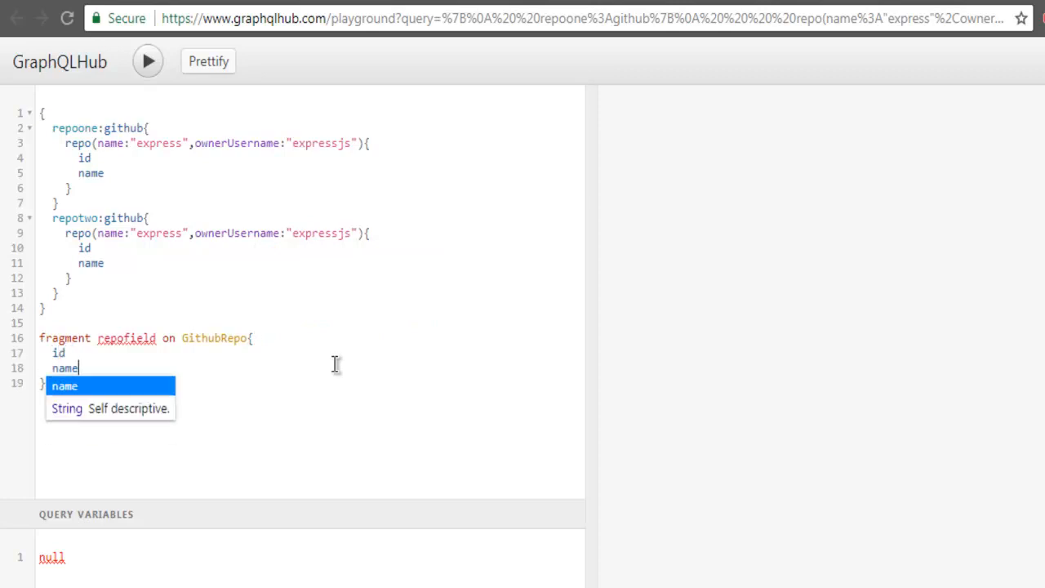
key(Return)
key(Return)
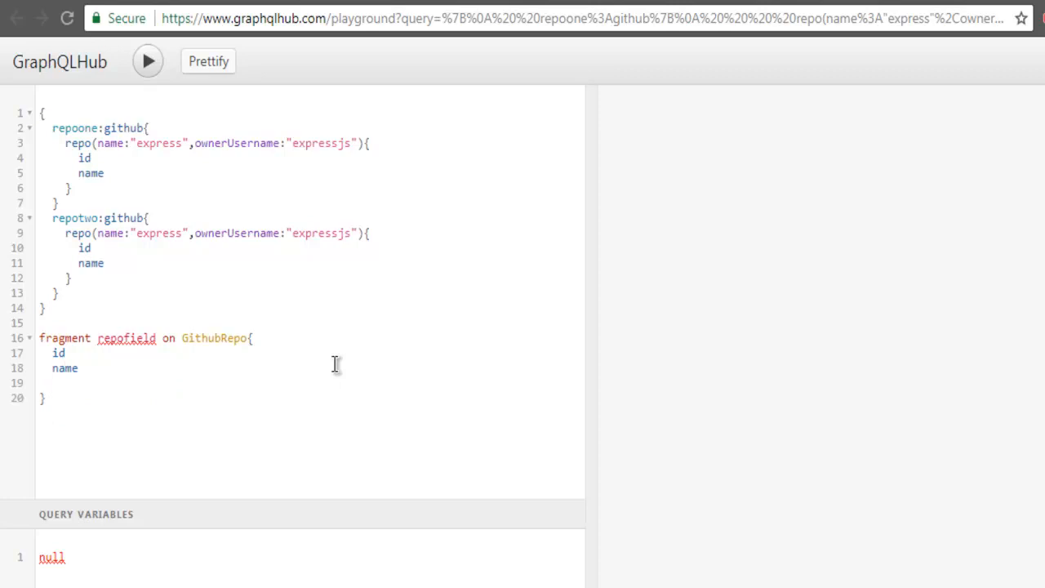
text(ti)
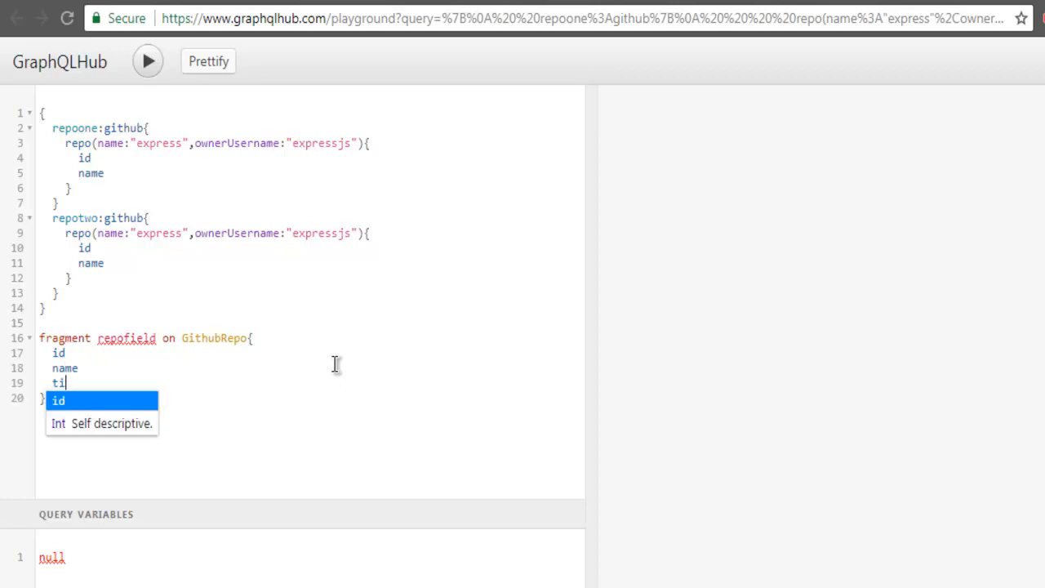
key(BackSpace)
key(BackSpace)
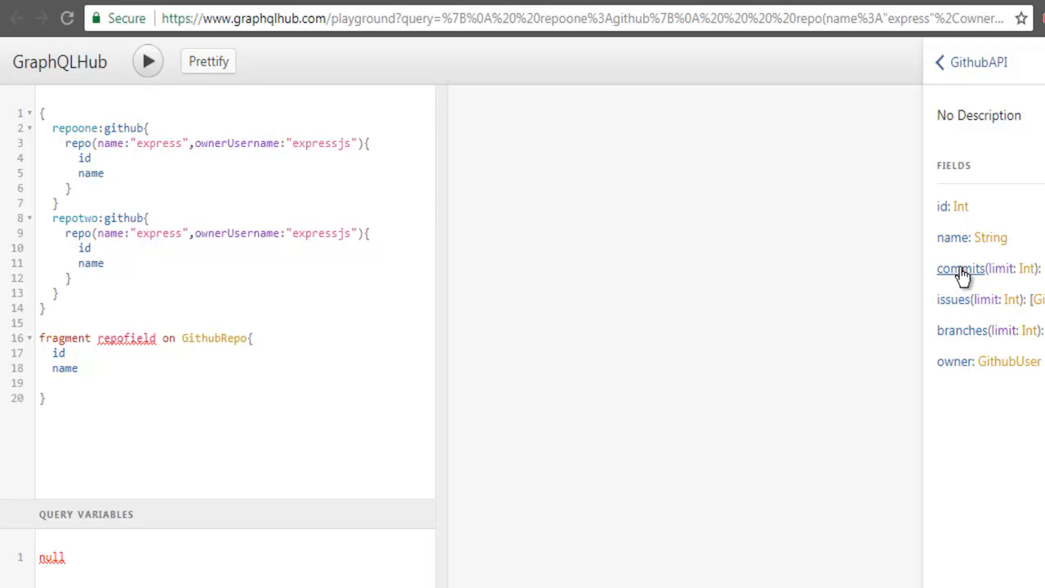
click(137, 390)
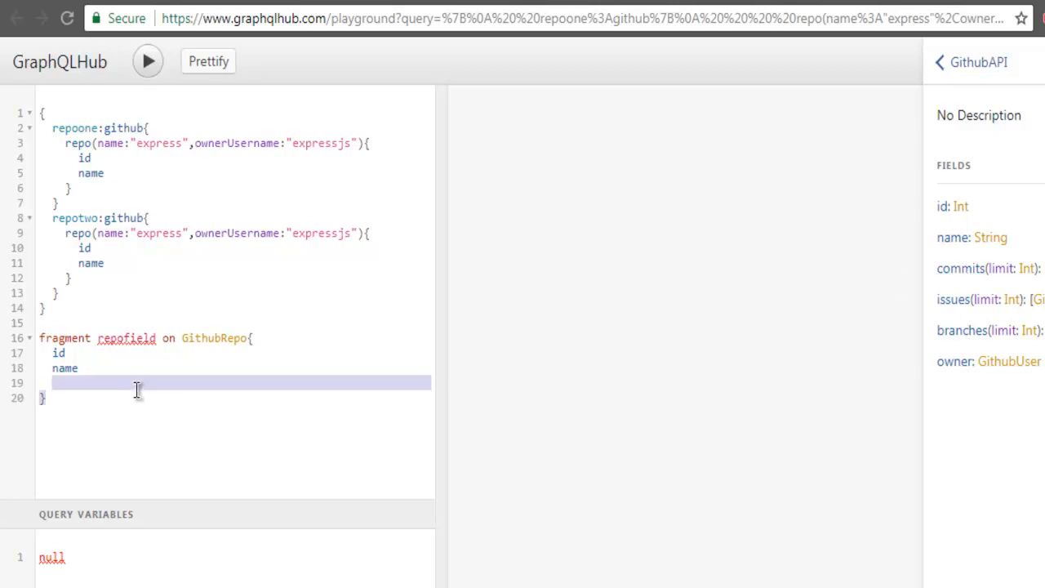
click(135, 383)
text(co)
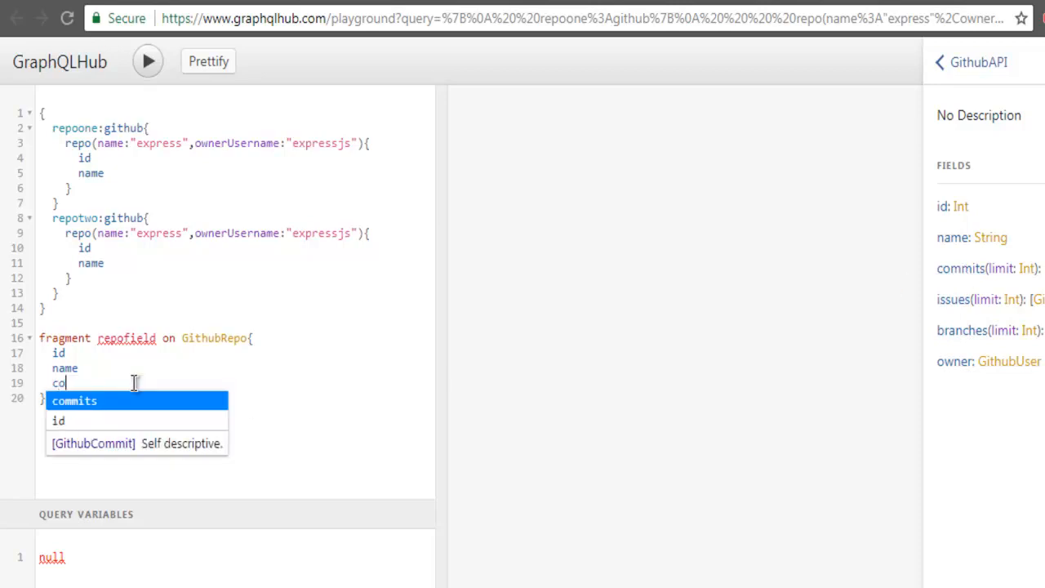
text(mmi)
key(Return)
text((l)
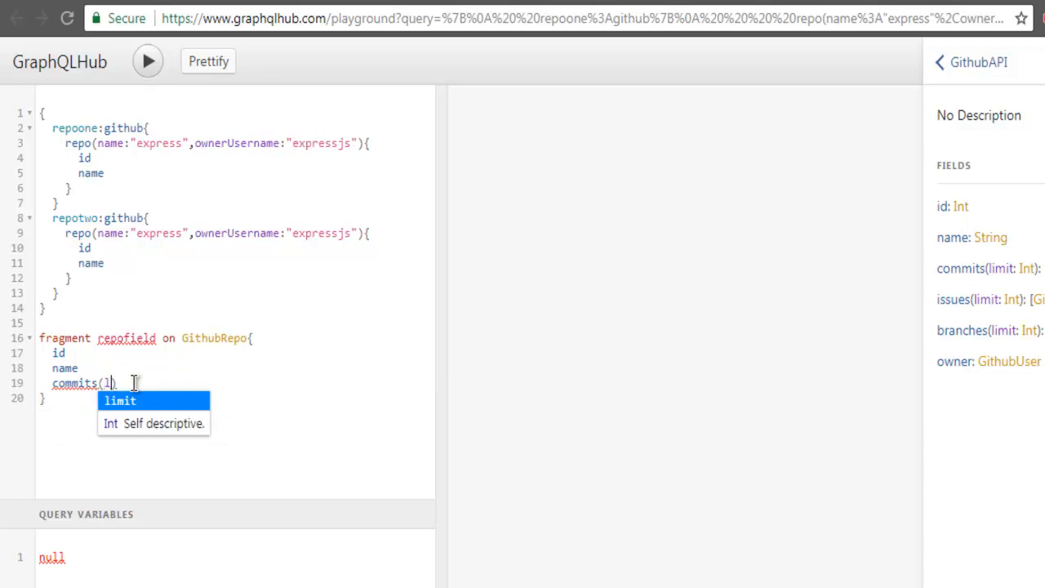
text(imit:5))
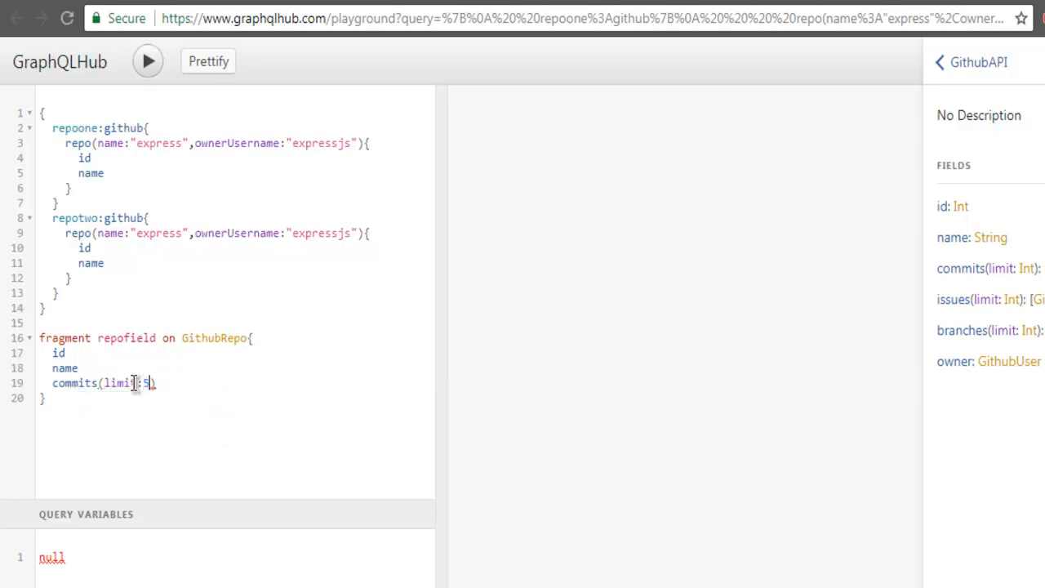
text({)
click(960, 268)
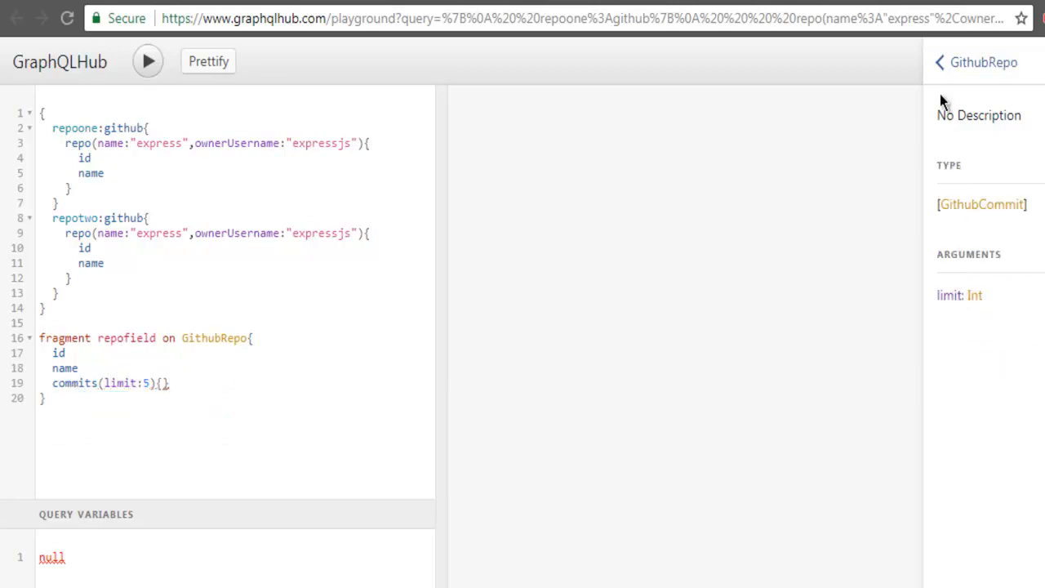
click(939, 62)
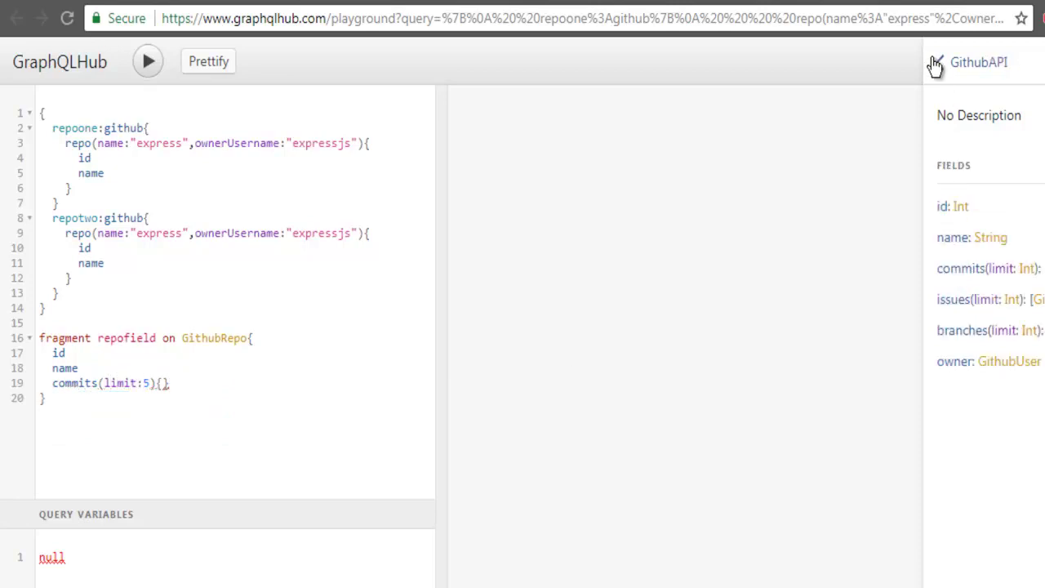
click(972, 331)
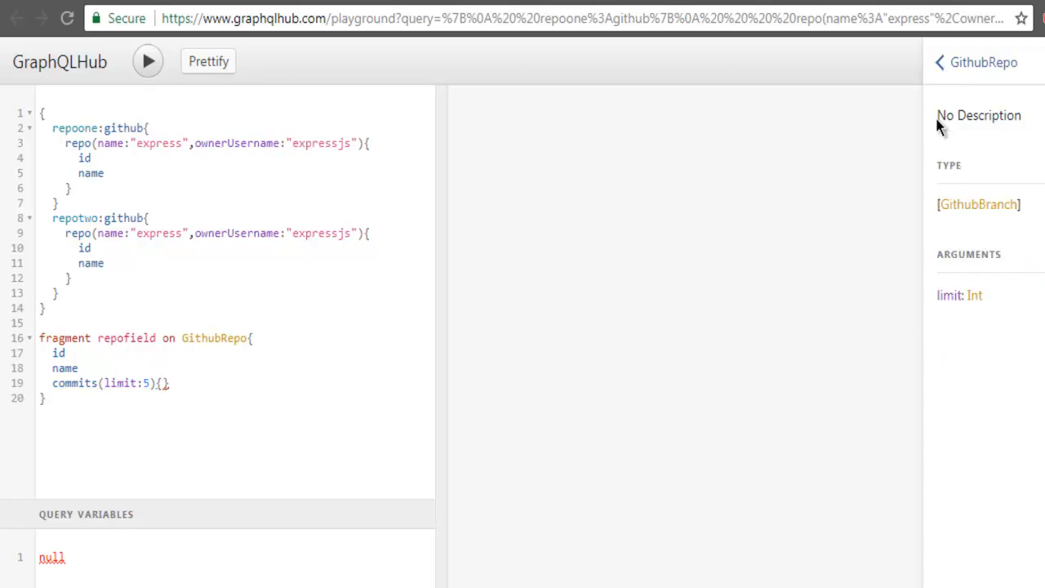
click(940, 64)
drag(202, 386, 53, 383)
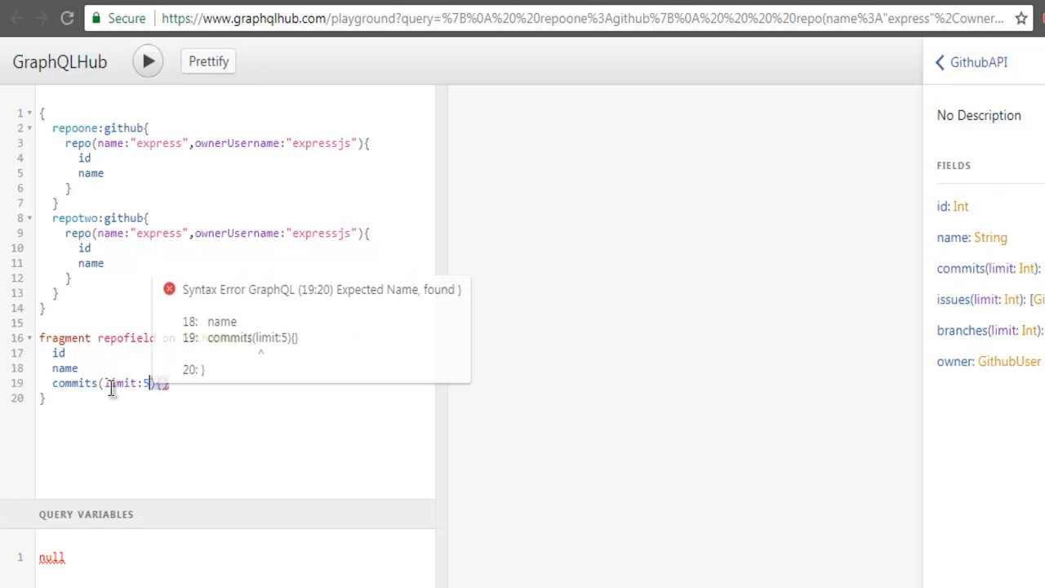
key(BackSpace)
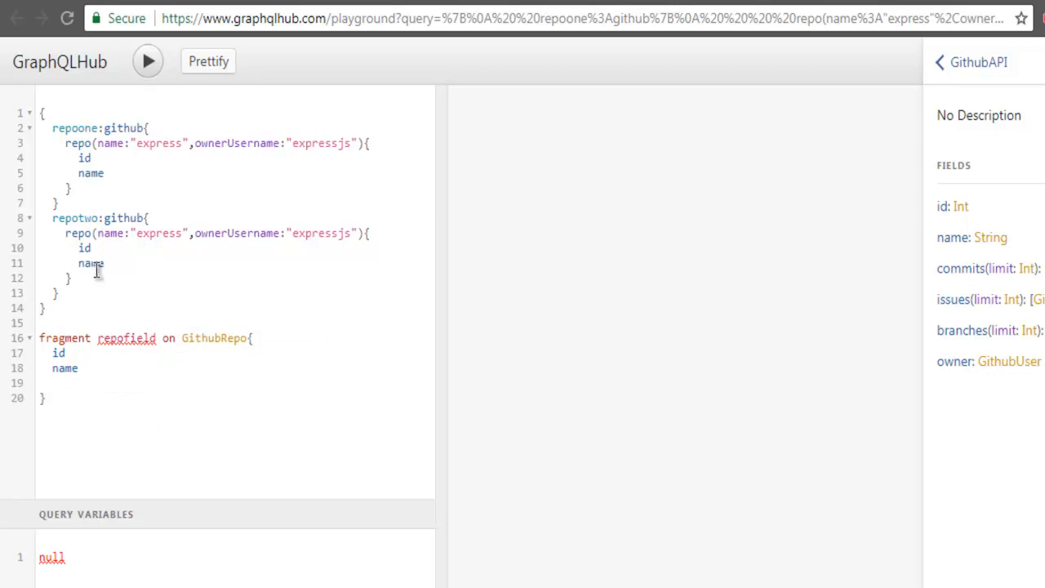
Replace the id and name lines in repotwo and repoone with ...repofield.
drag(104, 263, 79, 247)
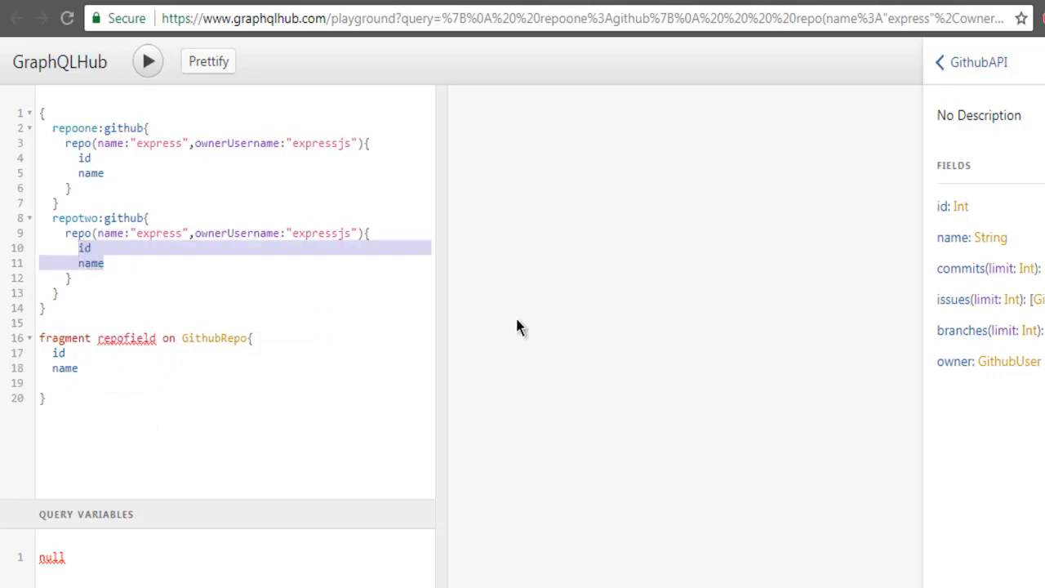
key(BackSpace)
text(...)
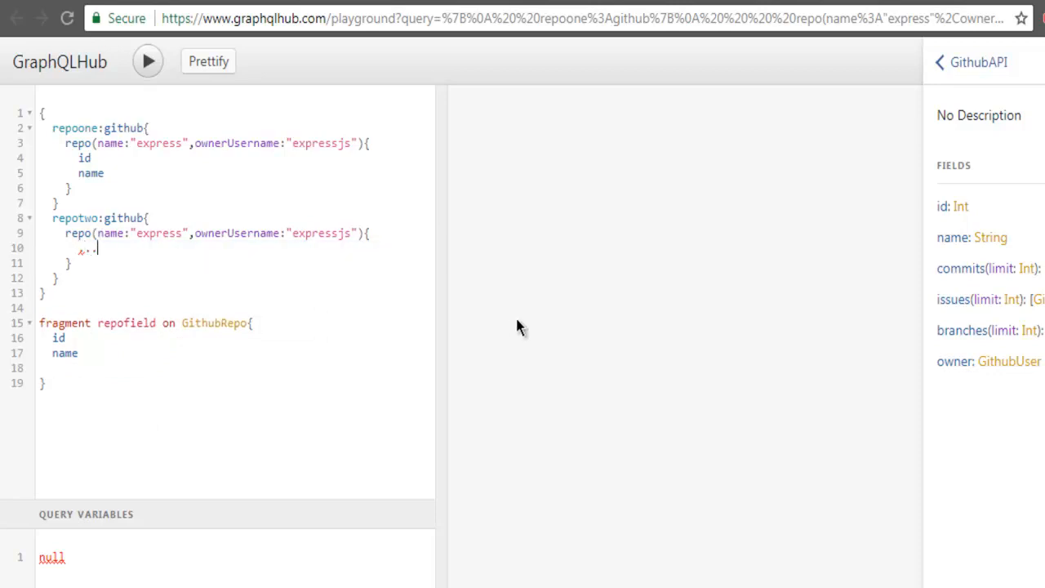
text(repofield)
drag(104, 173, 79, 156)
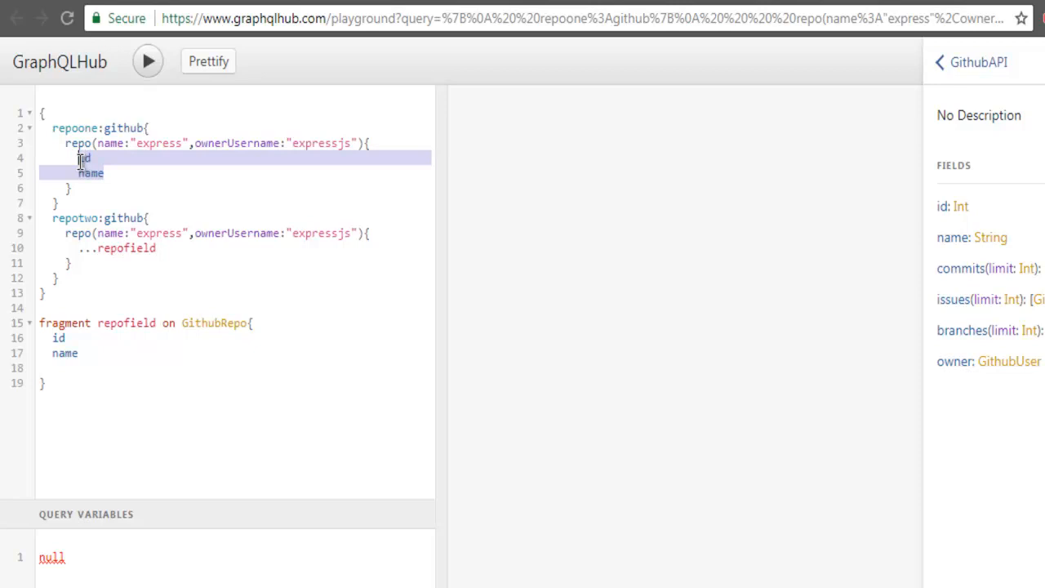
text(..)
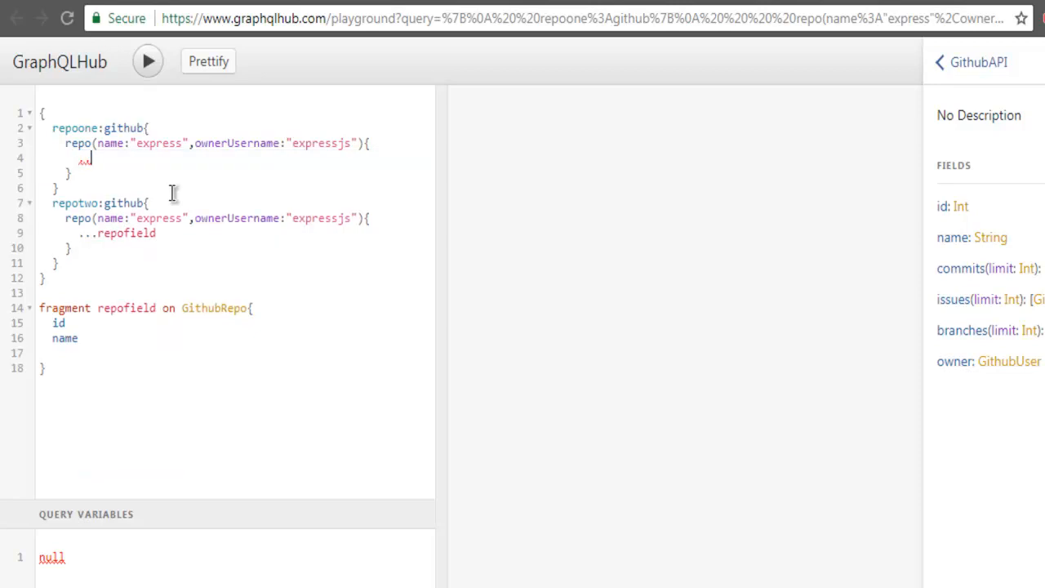
text(repof)
text(ield)
click(94, 339)
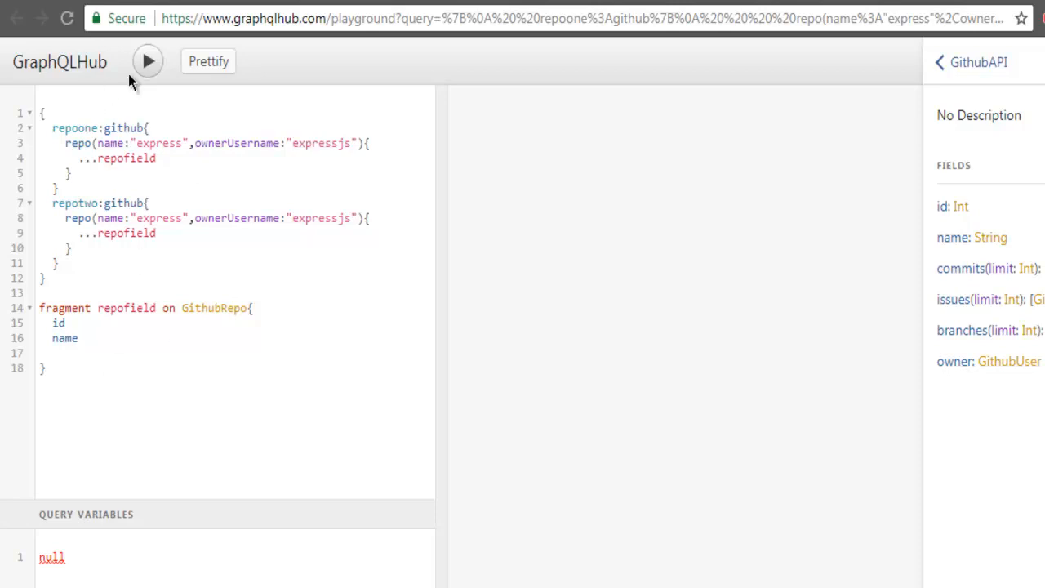
Run the query and check express's id 237159 in the results.
click(147, 62)
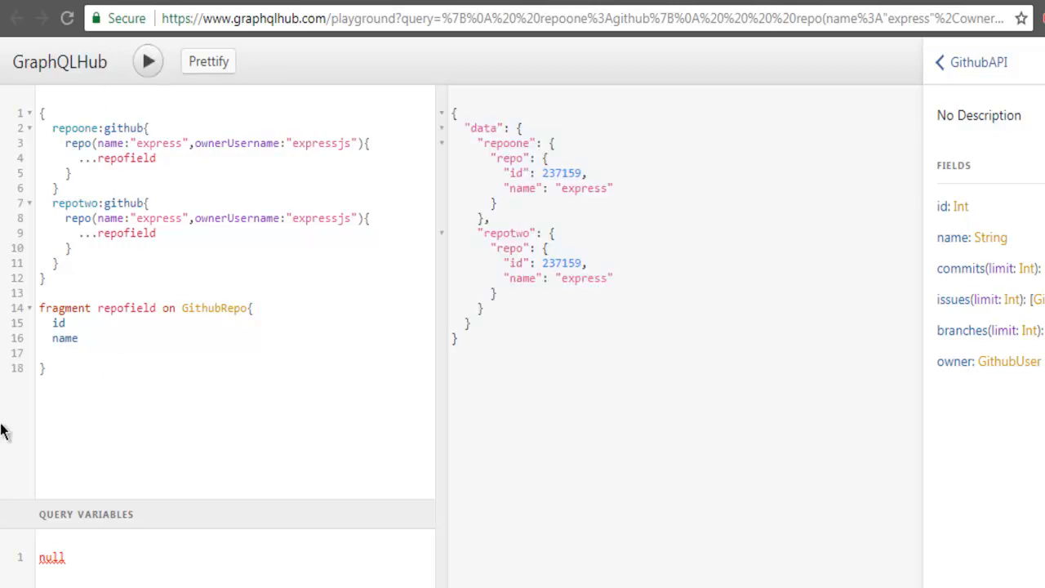
drag(508, 173, 612, 174)
click(617, 188)
Change repotwo's repo name to morgan and rerun, returning morgan with id 16650937.
drag(182, 218, 137, 218)
text(mo)
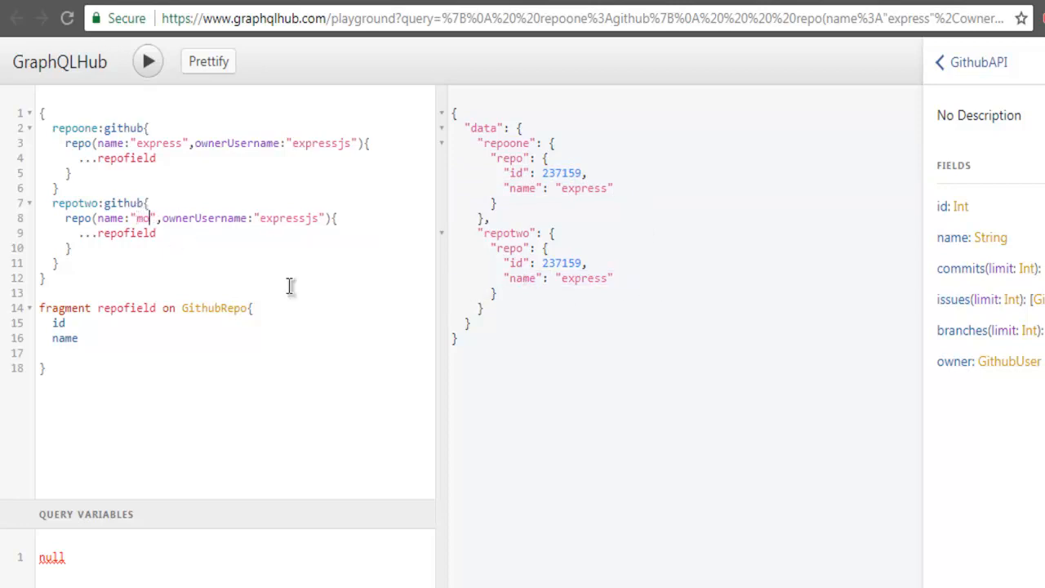
text(rgan)
click(148, 62)
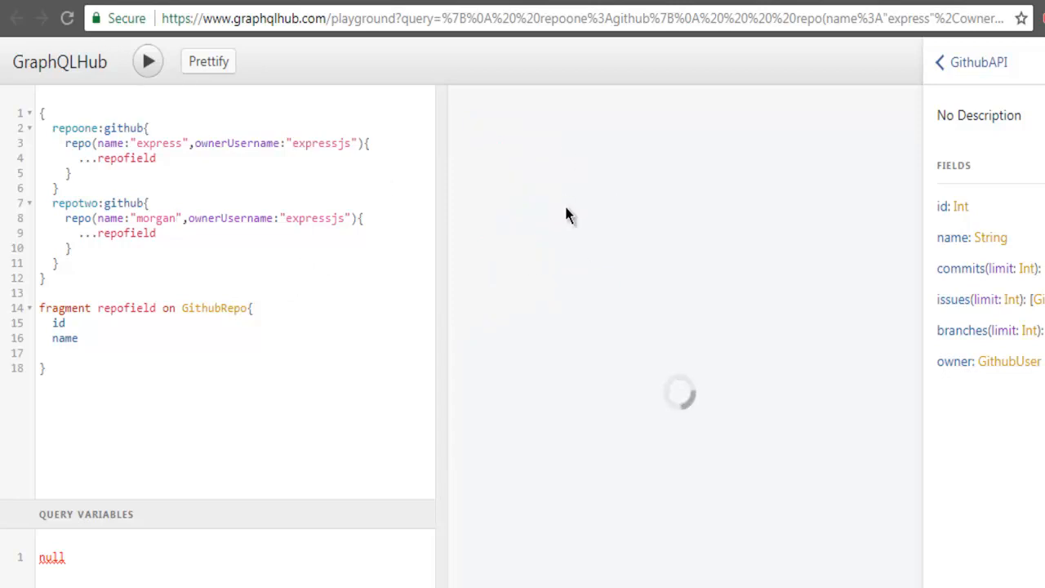
drag(543, 263, 590, 261)
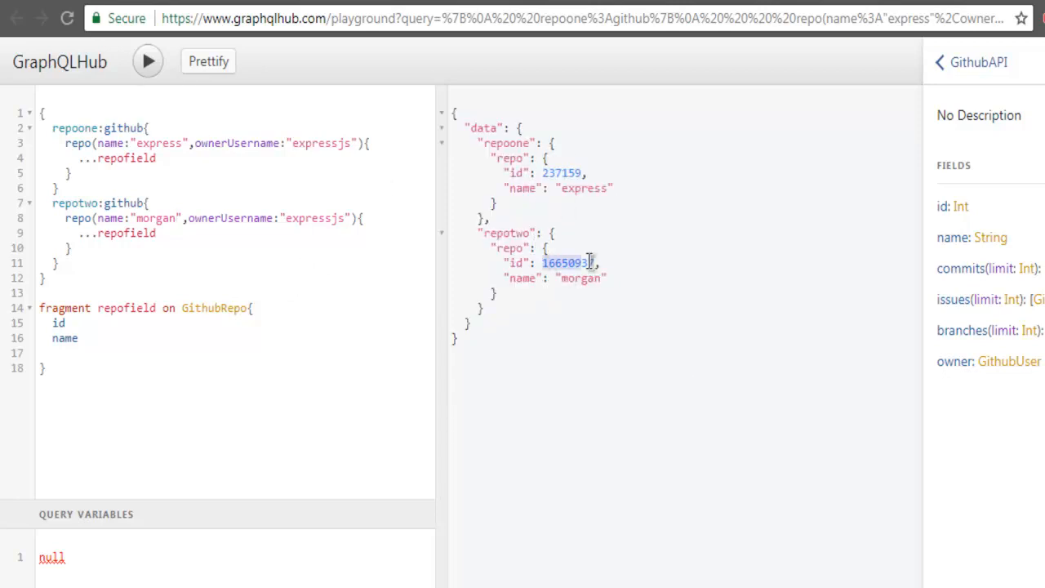
click(616, 278)
click(739, 186)
Return the Docs panel to the top-level Github API showing the user and repo fields.
click(180, 235)
click(941, 64)
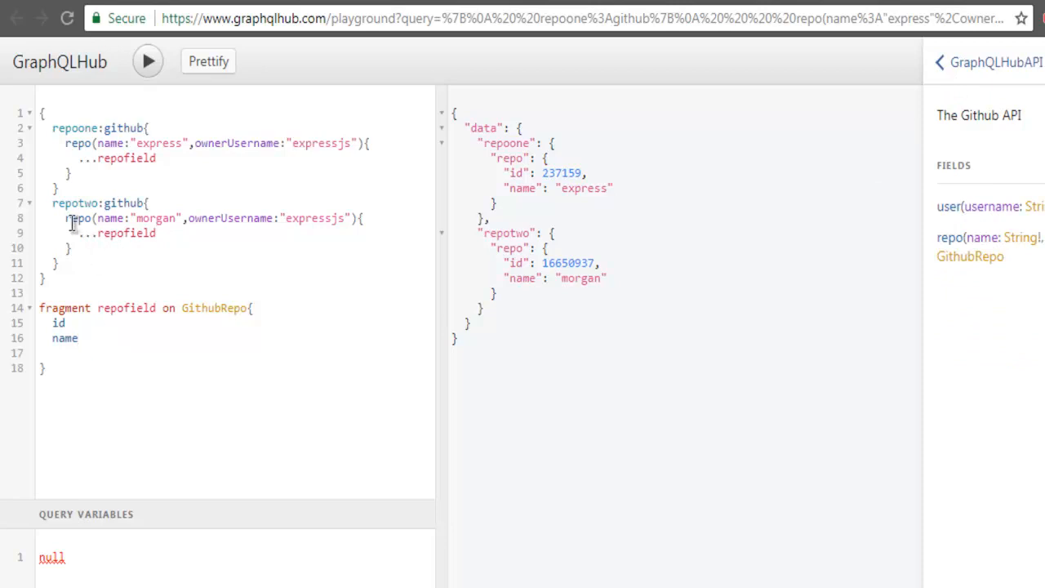
click(70, 218)
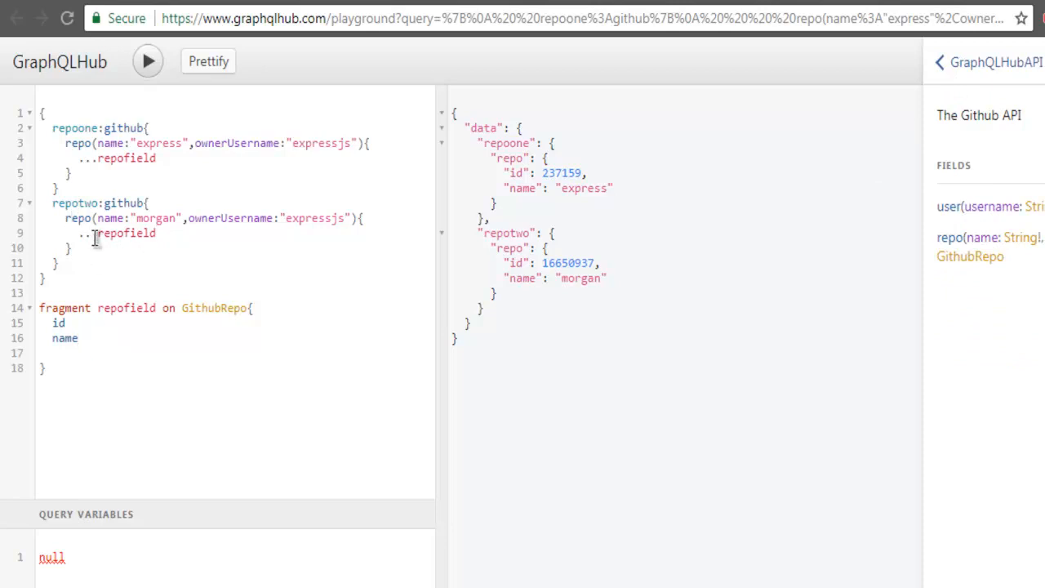